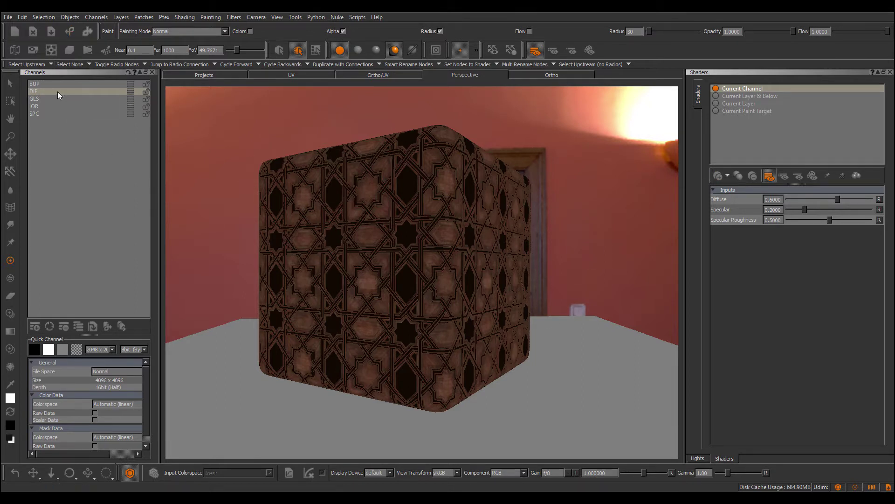
# Add a VRayMtl shader and assign the DIF channel to its Diffuse Color.
pyautogui.click(728, 176)
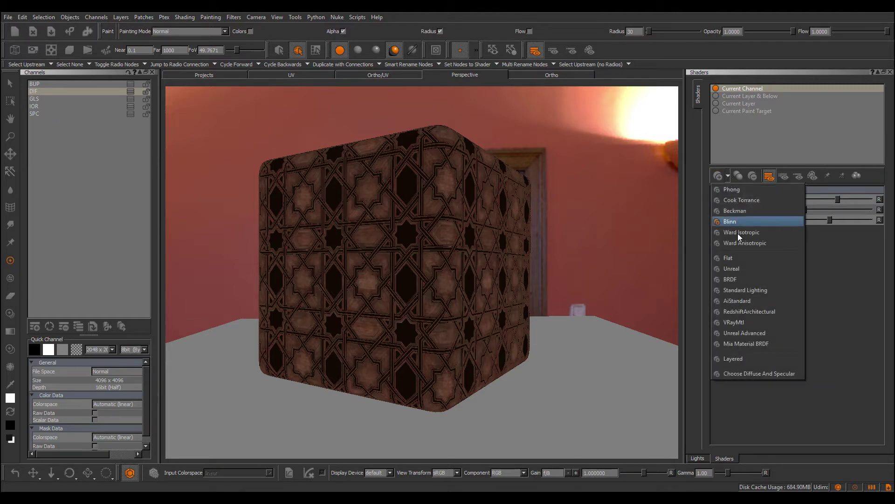
pyautogui.click(743, 322)
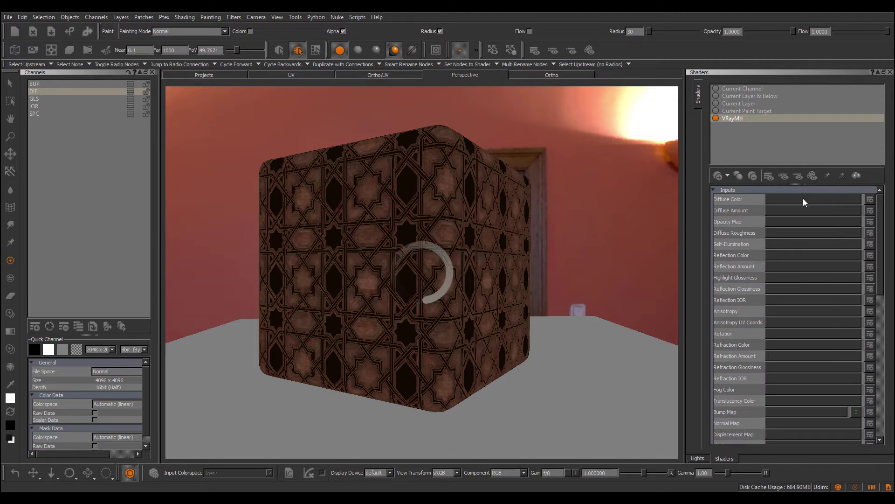
pyautogui.click(790, 200)
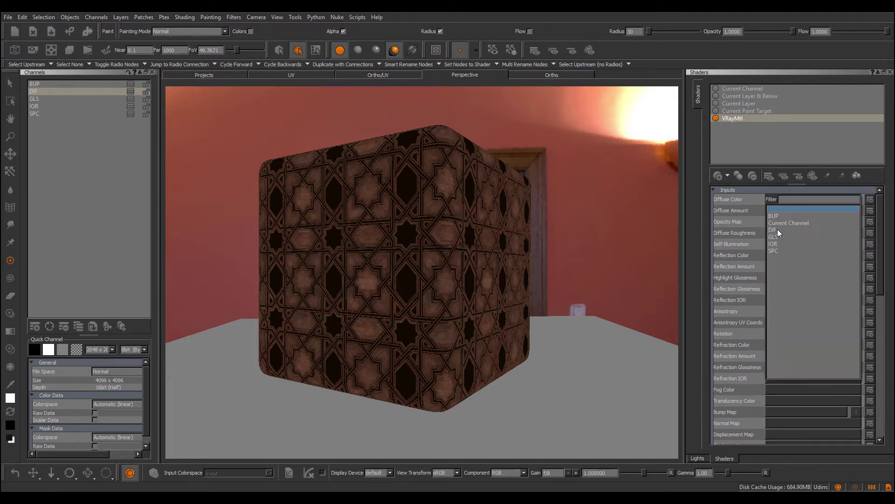
pyautogui.click(775, 230)
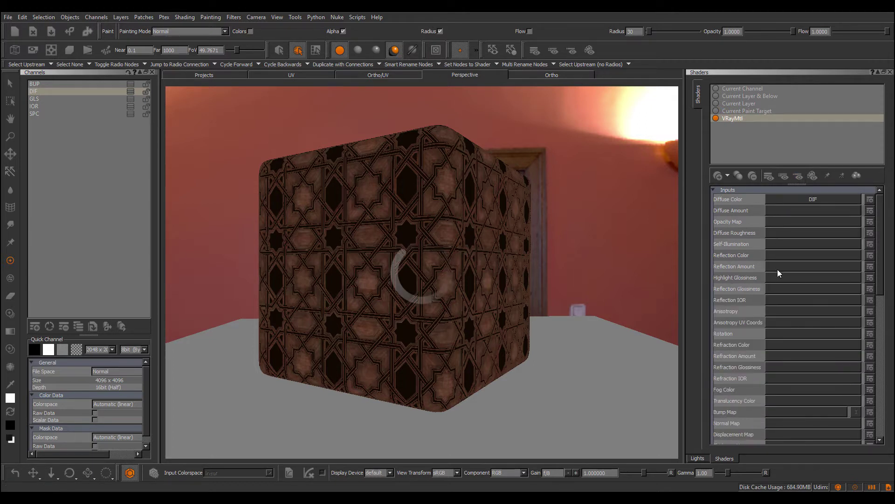
# Assign SPC to the shader's Reflection Color and GLS to both Highlight Glossiness and Reflection Glossiness.
pyautogui.click(785, 256)
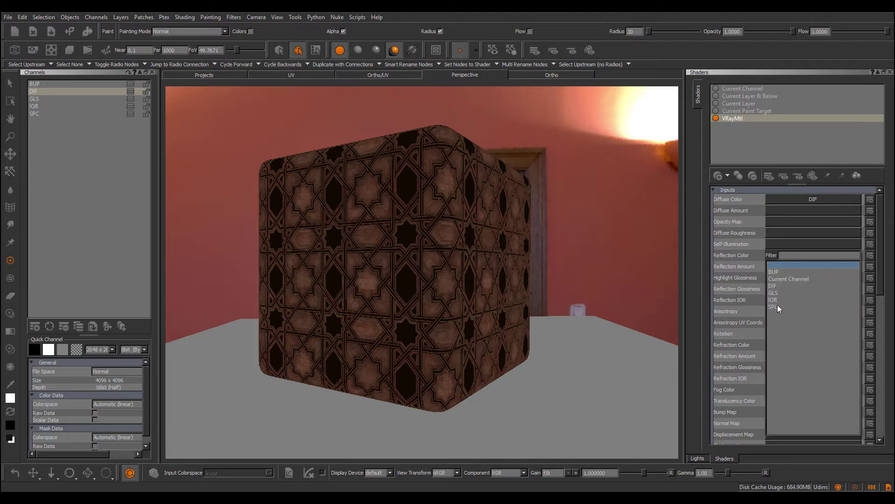
pyautogui.click(777, 305)
pyautogui.click(783, 278)
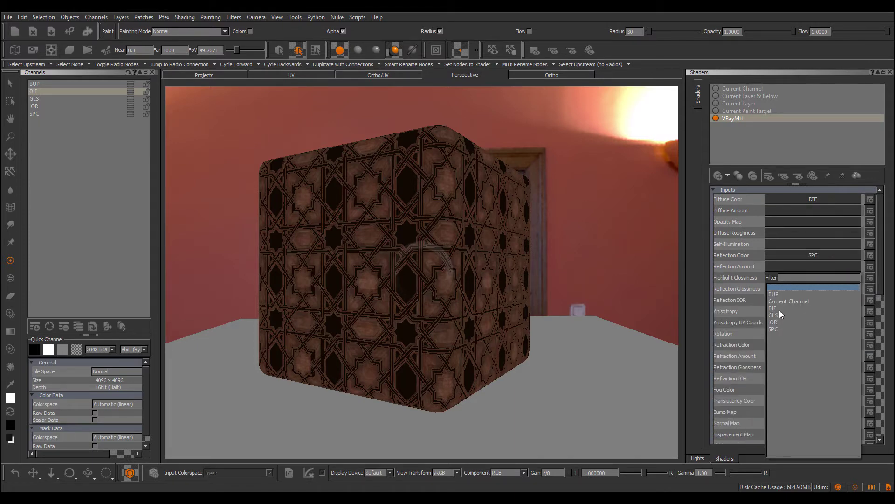
pyautogui.click(778, 314)
pyautogui.click(789, 289)
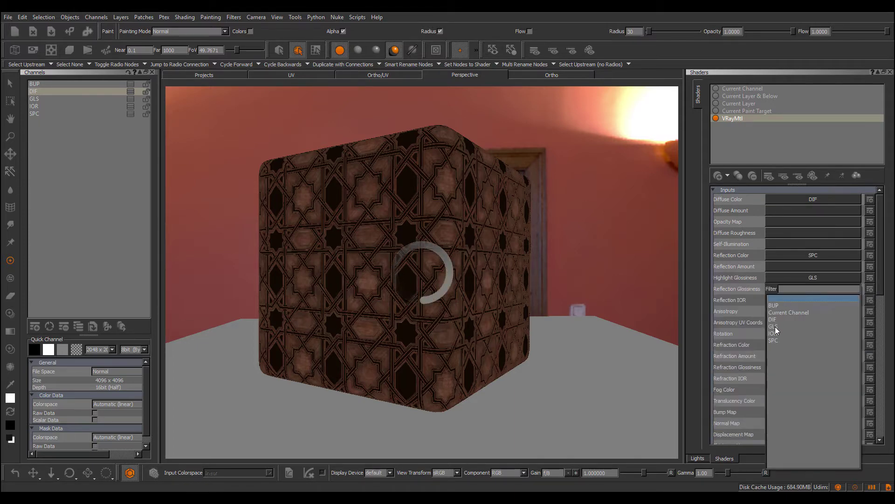
pyautogui.click(774, 326)
# Assign the IOR channel to Reflection IOR, and BUP to both the Bump Map and Displacement Map.
pyautogui.moveTo(880, 280); pyautogui.dragTo(881, 296)
pyautogui.click(803, 255)
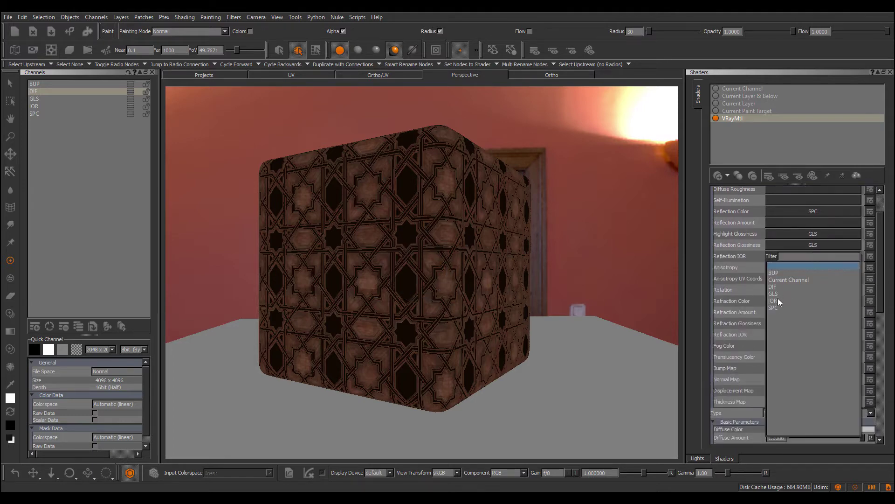
pyautogui.click(778, 300)
pyautogui.click(785, 367)
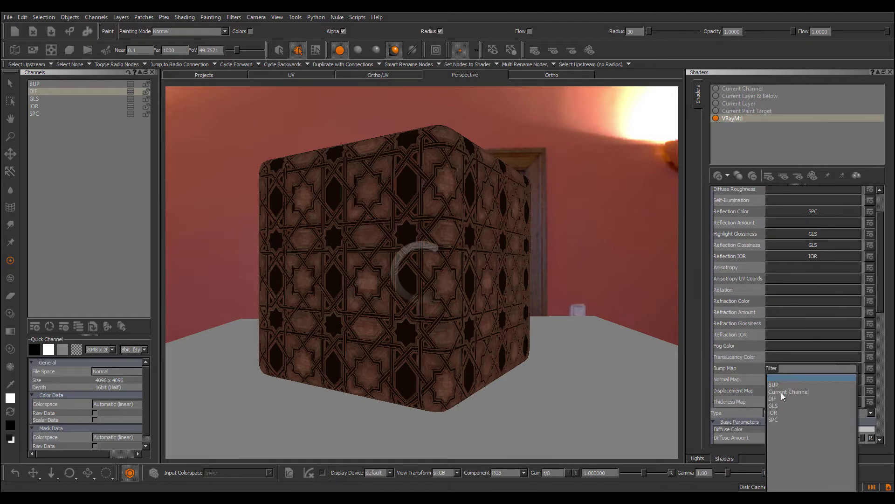
pyautogui.click(777, 384)
pyautogui.click(776, 389)
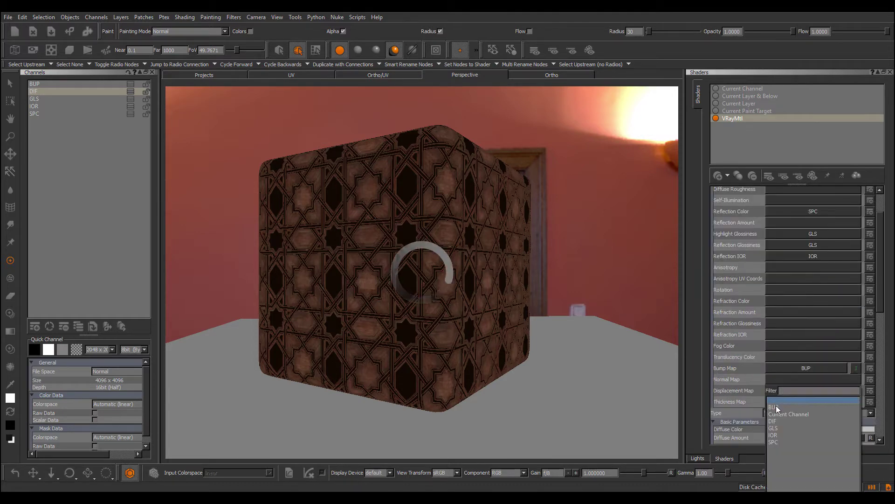
pyautogui.click(776, 407)
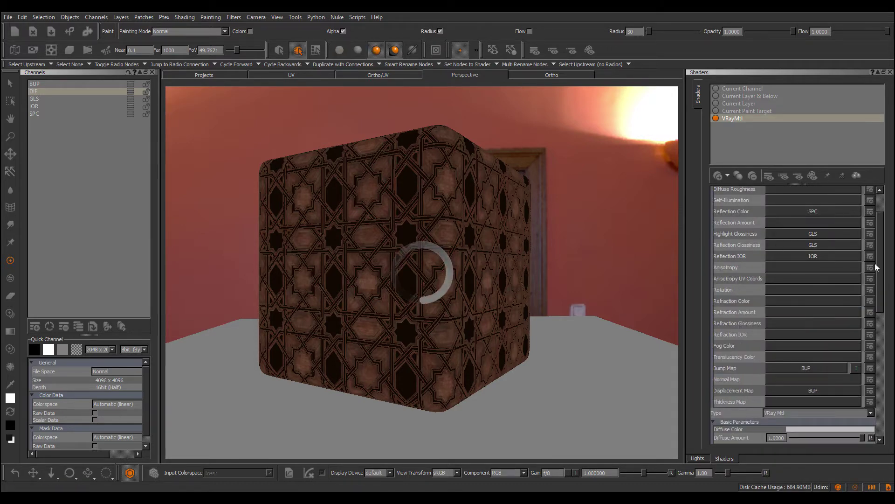
# Unlock the Fresnel IOR from the Refraction IOR in the shader's reflection settings.
pyautogui.scroll(-5, 874, 263)
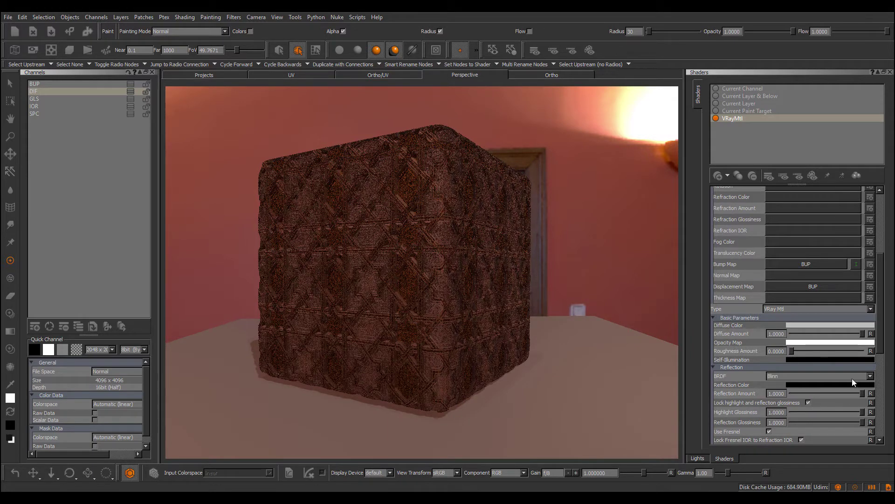
pyautogui.scroll(-4, 863, 363)
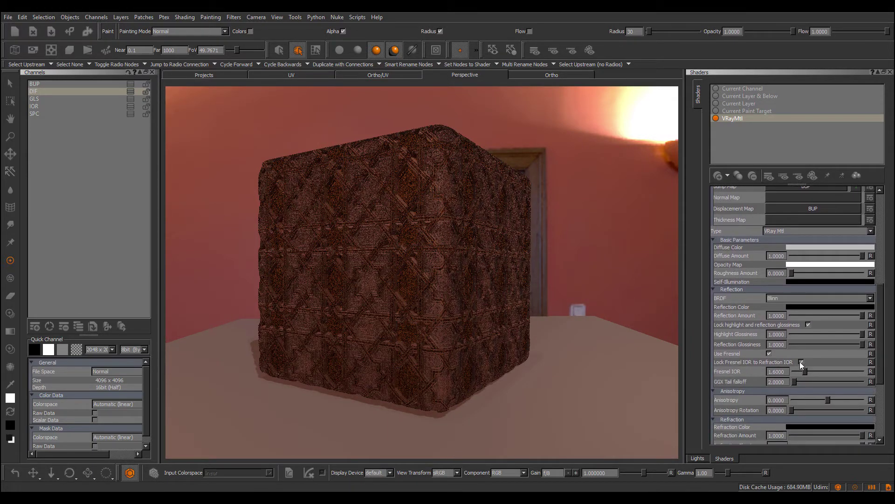
pyautogui.click(800, 362)
# Expand the shader's displacement settings and set Perturb Normals to No.
pyautogui.scroll(-7, 876, 368)
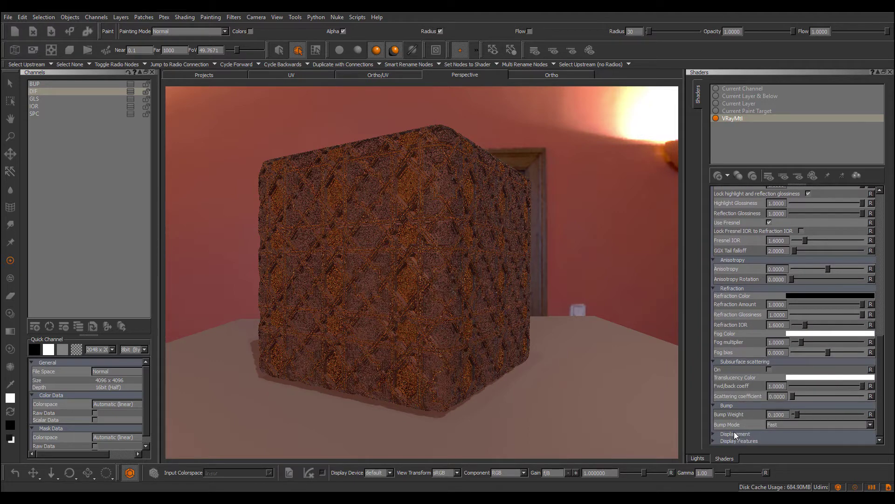
pyautogui.click(734, 433)
pyautogui.scroll(-3, 877, 422)
pyautogui.click(793, 428)
pyautogui.click(785, 421)
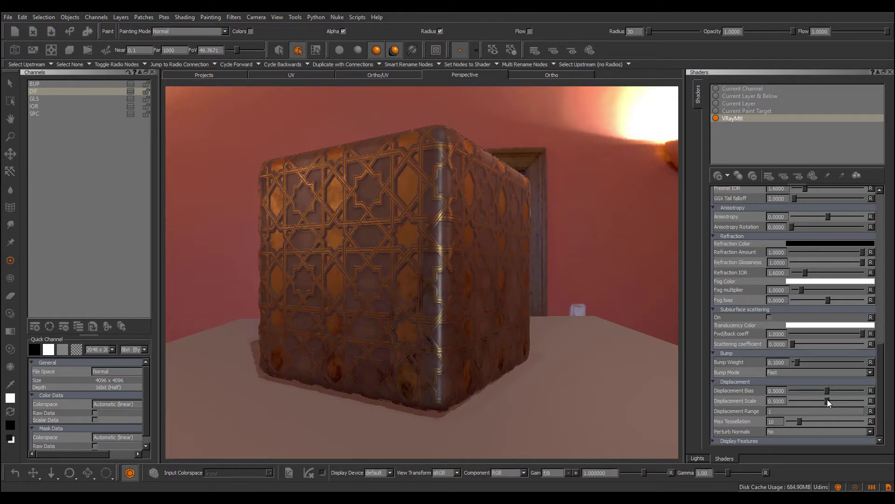
# Raise the Displacement Scale to 0.7105 and set the Bump Weight to 1.
pyautogui.moveTo(828, 400); pyautogui.dragTo(846, 401)
pyautogui.write('1')
pyautogui.press('Return')
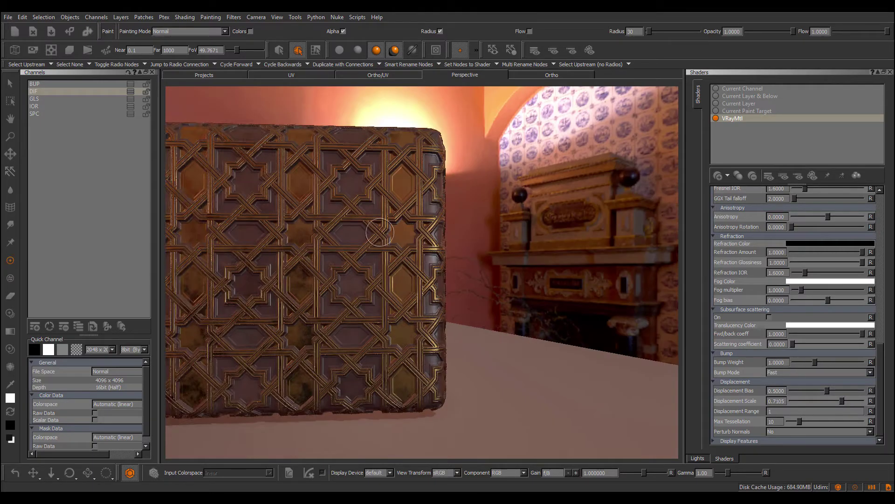
# Save the VRayMtl shader's configuration as a shader preset.
pyautogui.scroll(-3, 380, 232)
pyautogui.keyDown('alt'); pyautogui.moveTo(380, 232); pyautogui.dragTo(446, 268, button='middle'); pyautogui.keyUp('alt')
pyautogui.moveTo(446, 268)
pyautogui.keyDown('alt'); pyautogui.mouseDown()
pyautogui.moveTo(430, 261)
pyautogui.moveTo(442, 246)
pyautogui.moveTo(474, 245)
pyautogui.mouseUp(); pyautogui.keyUp('alt')
pyautogui.moveTo(881, 382); pyautogui.dragTo(874, 228)
pyautogui.moveTo(508, 298); pyautogui.dragTo(536, 247, button='middle')
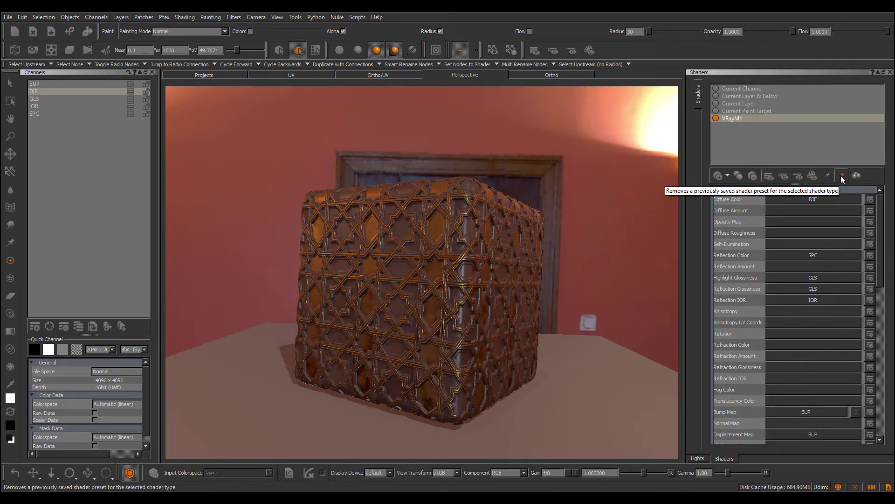
pyautogui.rightClick(735, 118)
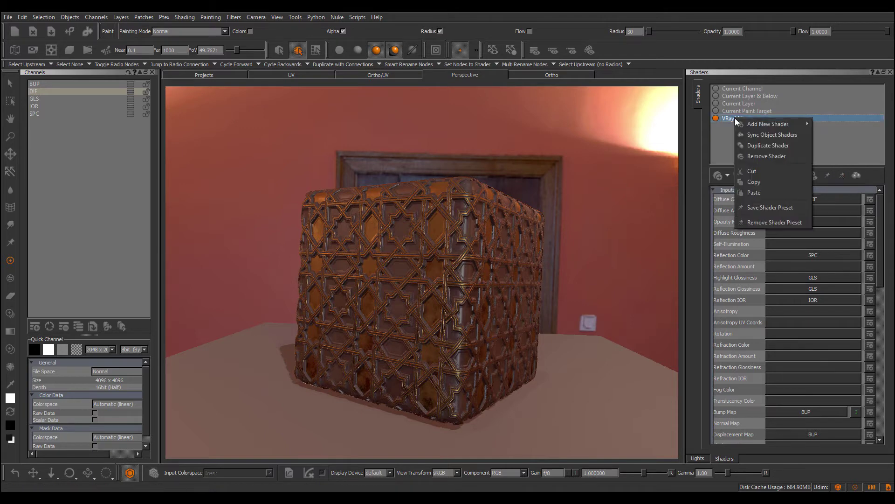
pyautogui.click(759, 210)
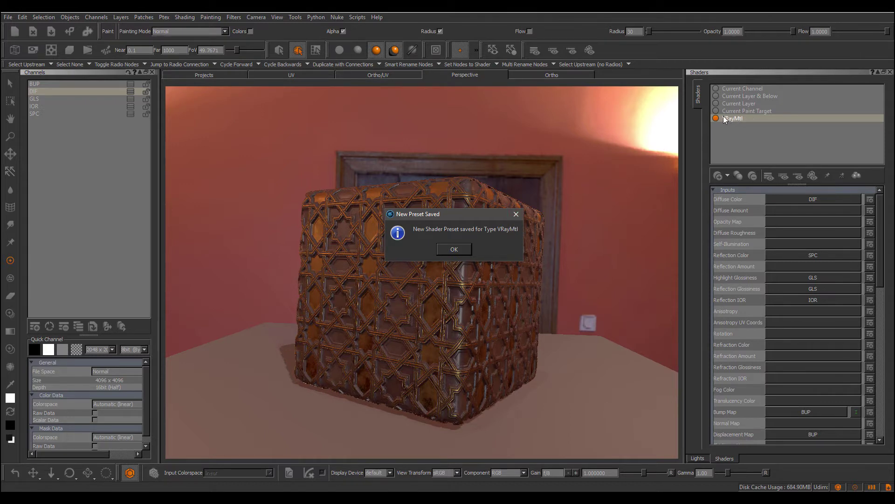
pyautogui.click(460, 250)
# Remove the existing VRayMtl shader and add a new VRayMtl shader in its place.
pyautogui.keyDown('alt'); pyautogui.moveTo(426, 238); pyautogui.dragTo(432, 240); pyautogui.keyUp('alt')
pyautogui.keyDown('alt'); pyautogui.moveTo(431, 240); pyautogui.dragTo(446, 238, button='right'); pyautogui.keyUp('alt')
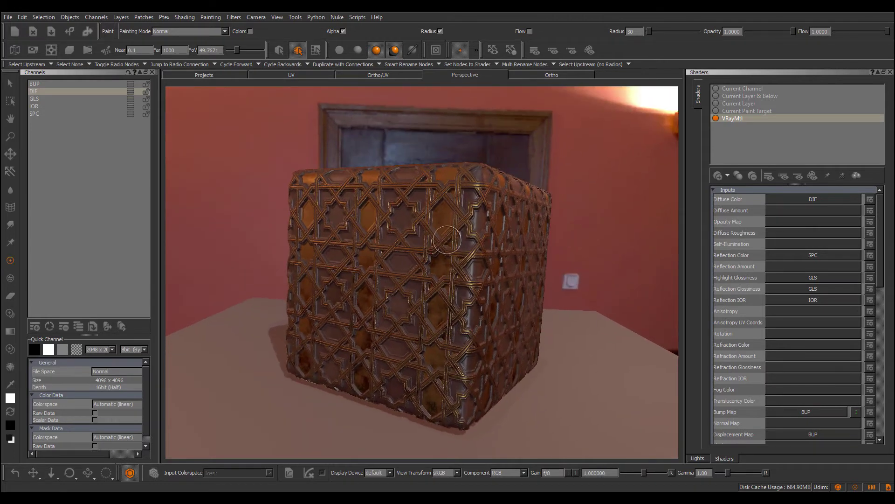
pyautogui.keyDown('alt'); pyautogui.moveTo(446, 238); pyautogui.dragTo(455, 235); pyautogui.keyUp('alt')
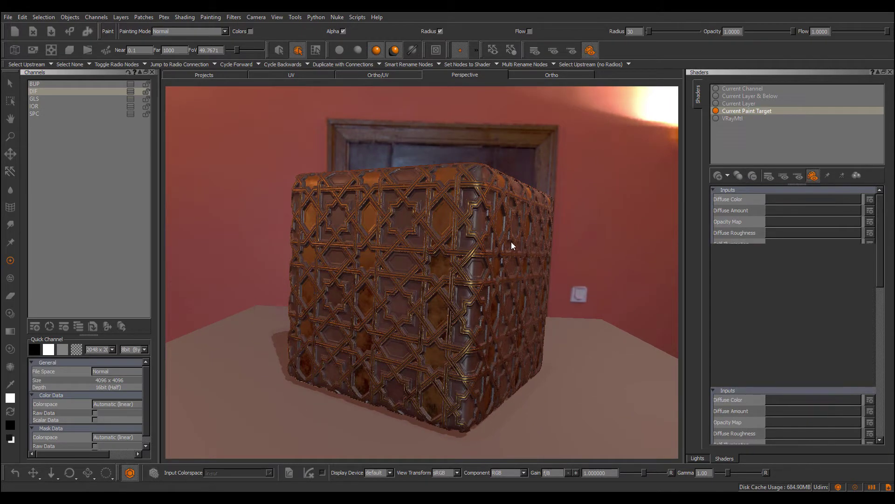
pyautogui.keyDown('alt'); pyautogui.moveTo(468, 235); pyautogui.dragTo(471, 214); pyautogui.keyUp('alt')
pyautogui.click(727, 178)
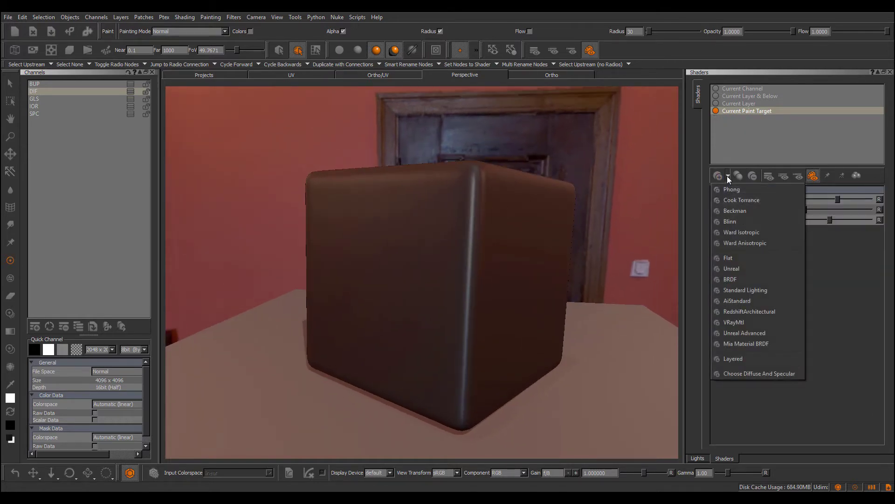
pyautogui.click(741, 322)
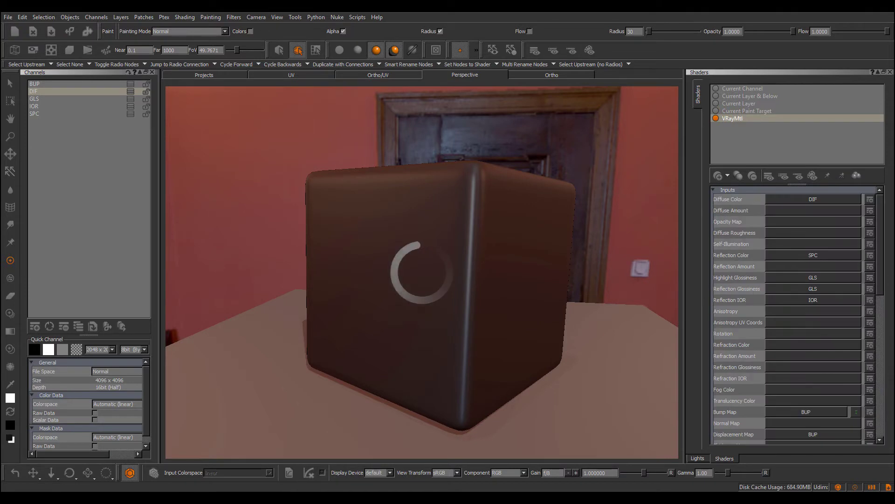
# Examine the new shader's channel inputs, reflection, bump and displacement settings, and the shaded cube, to check the preset.
pyautogui.moveTo(879, 211); pyautogui.dragTo(885, 359)
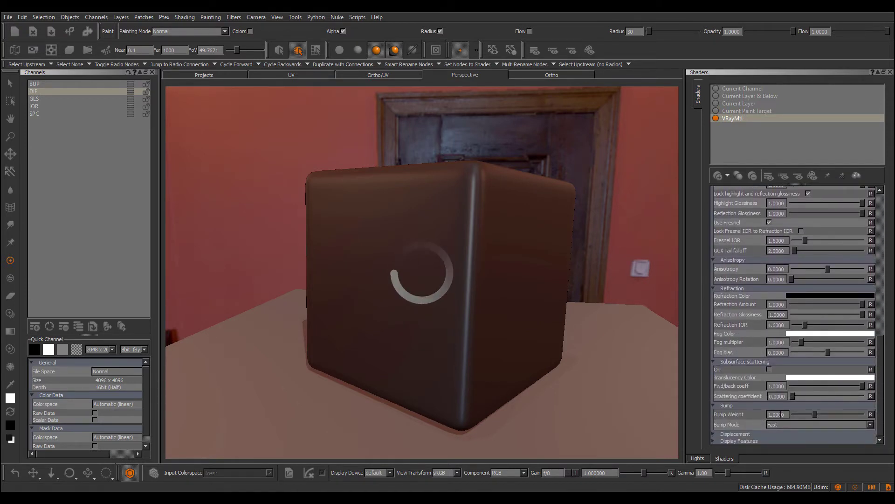
pyautogui.click(750, 431)
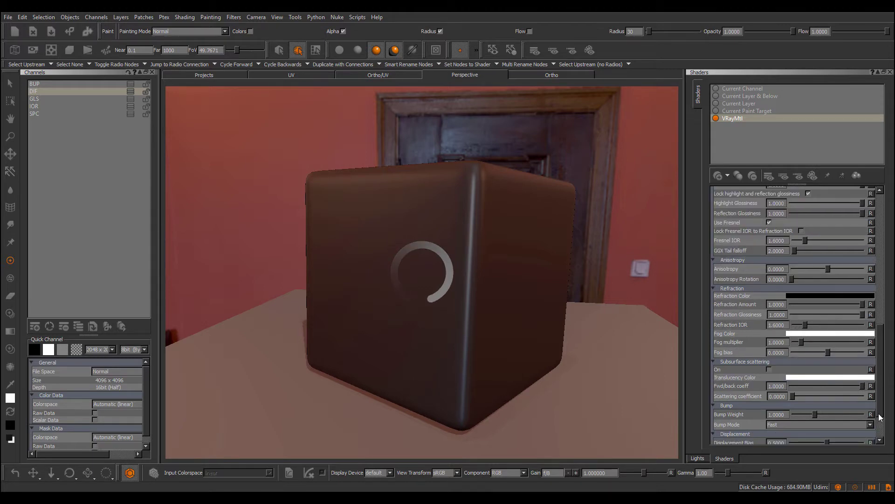
pyautogui.scroll(-2, 878, 413)
pyautogui.keyDown('alt'); pyautogui.moveTo(426, 258); pyautogui.dragTo(433, 256); pyautogui.keyUp('alt')
pyautogui.moveTo(883, 375); pyautogui.dragTo(870, 226)
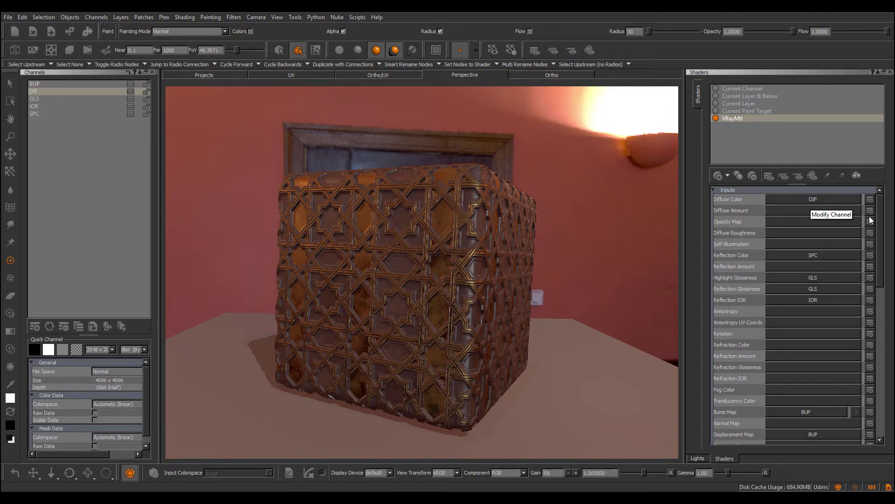
pyautogui.scroll(-2, 881, 232)
pyautogui.moveTo(882, 232); pyautogui.dragTo(884, 289)
pyautogui.keyDown('alt'); pyautogui.moveTo(483, 262); pyautogui.dragTo(443, 254); pyautogui.keyUp('alt')
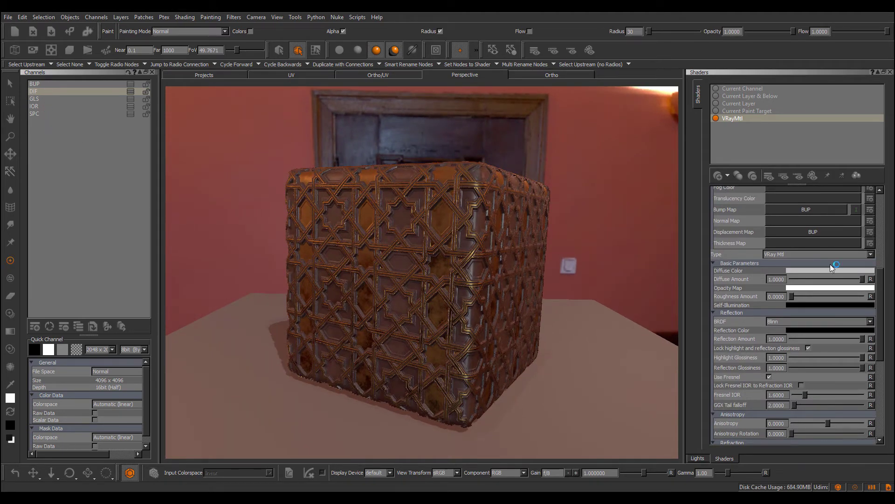
pyautogui.moveTo(883, 282)
pyautogui.mouseDown()
pyautogui.moveTo(880, 204)
pyautogui.moveTo(878, 336)
pyautogui.moveTo(877, 215)
pyautogui.moveTo(877, 310)
pyautogui.moveTo(877, 298)
pyautogui.mouseUp()
pyautogui.moveTo(883, 339); pyautogui.dragTo(882, 232)
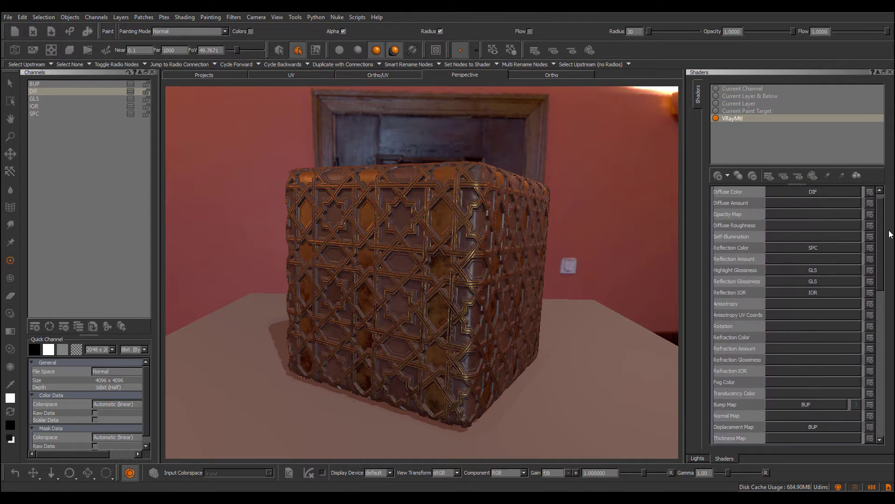
# Remove the saved shader preset for the VRayMtl type and add another VRayMtl shader.
pyautogui.click(843, 175)
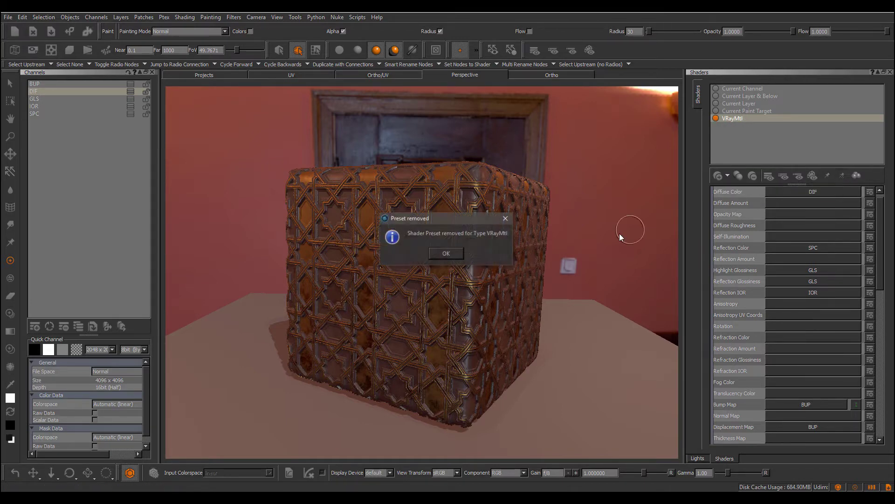
pyautogui.click(446, 254)
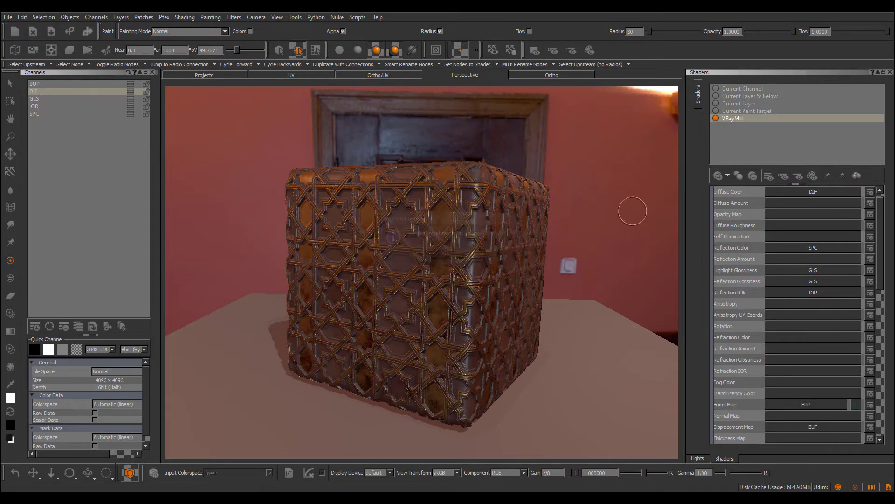
pyautogui.click(728, 176)
pyautogui.click(734, 323)
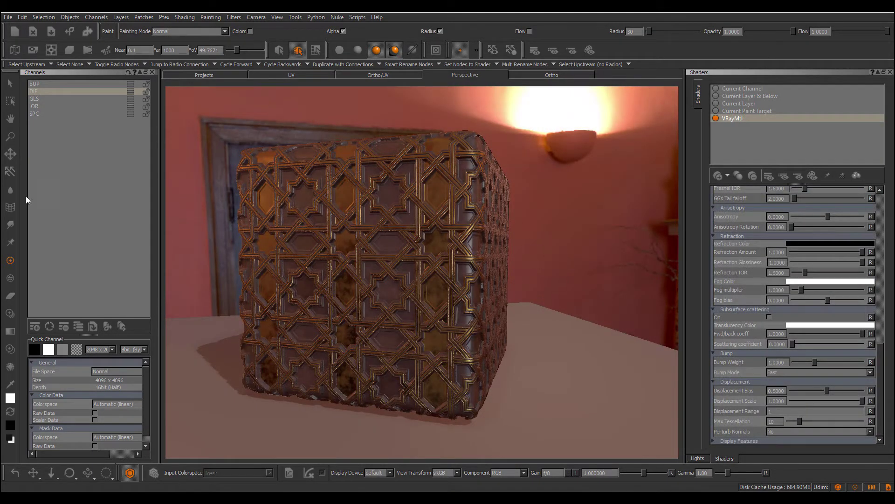
# Display the Node Graph palette above the viewport and enlarge its height.
pyautogui.rightClick(23, 194)
pyautogui.click(60, 116)
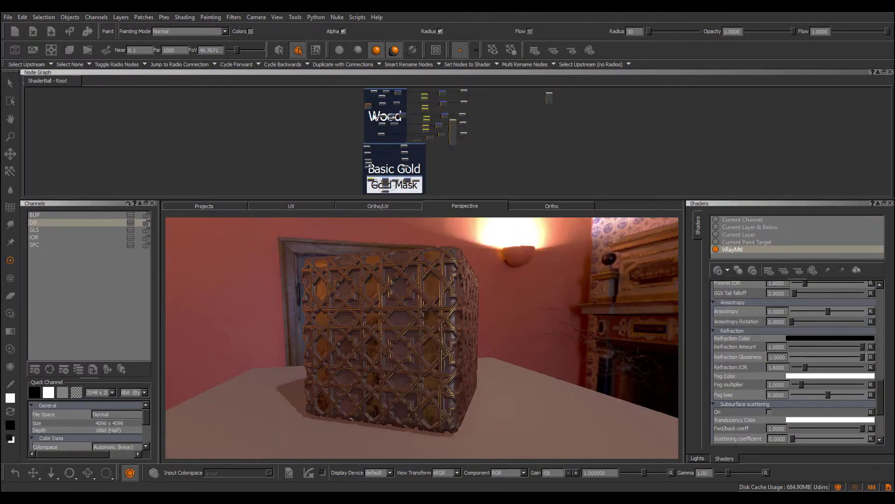
pyautogui.moveTo(460, 197); pyautogui.dragTo(458, 243)
# Examine the Wood and Basic Gold node groups, their merges and channel connections into the shader, and the cube's surface up close.
pyautogui.scroll(4, 473, 172)
pyautogui.scroll(2, 472, 143)
pyautogui.moveTo(430, 139); pyautogui.dragTo(530, 137)
pyautogui.scroll(5, 461, 120)
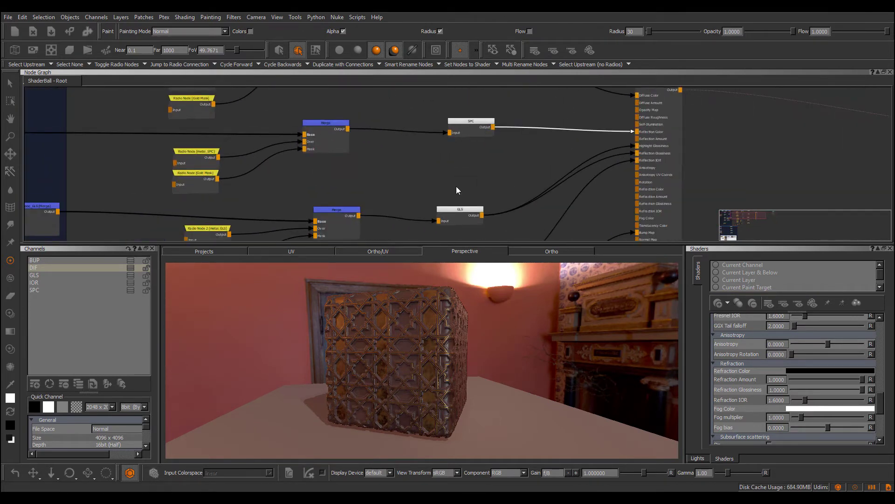
pyautogui.scroll(-10, 466, 154)
pyautogui.scroll(-1, 214, 148)
pyautogui.moveTo(205, 150); pyautogui.dragTo(233, 114, button='middle')
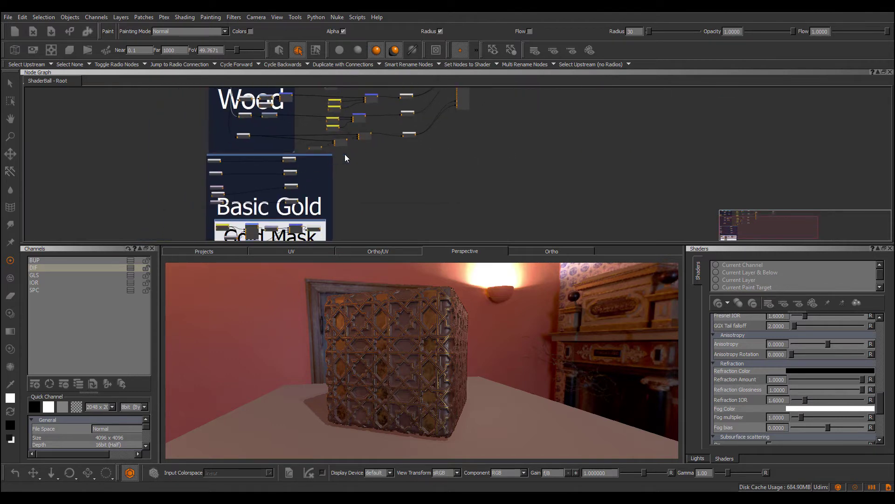
pyautogui.moveTo(340, 184); pyautogui.dragTo(376, 156, button='middle')
pyautogui.scroll(5, 474, 344)
pyautogui.keyDown('alt'); pyautogui.moveTo(473, 344); pyautogui.dragTo(466, 354, button='right'); pyautogui.keyUp('alt')
pyautogui.moveTo(466, 355)
pyautogui.keyDown('alt'); pyautogui.mouseDown()
pyautogui.moveTo(431, 341)
pyautogui.moveTo(440, 332)
pyautogui.moveTo(445, 345)
pyautogui.moveTo(436, 347)
pyautogui.mouseUp(); pyautogui.keyUp('alt')
pyautogui.moveTo(379, 142); pyautogui.dragTo(378, 162, button='middle')
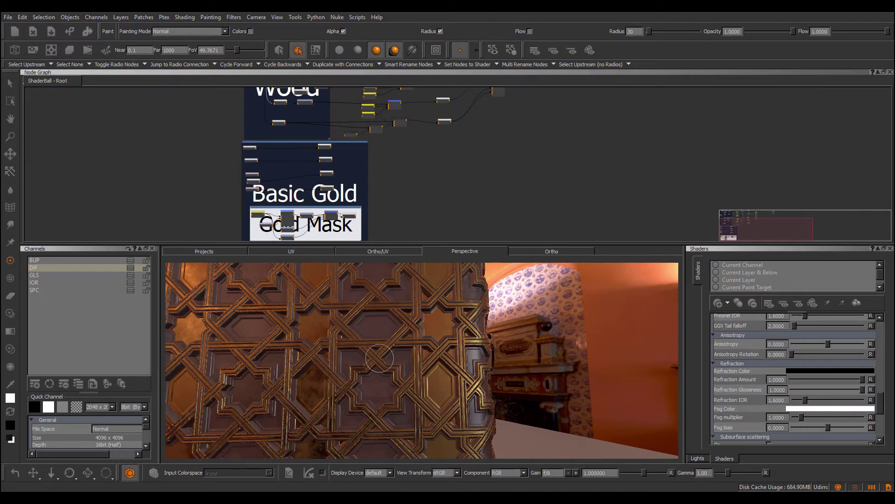
# Enlarge the Node Graph palette's height and bring the Basic Gold group's channel nodes into close view.
pyautogui.scroll(6, 327, 154)
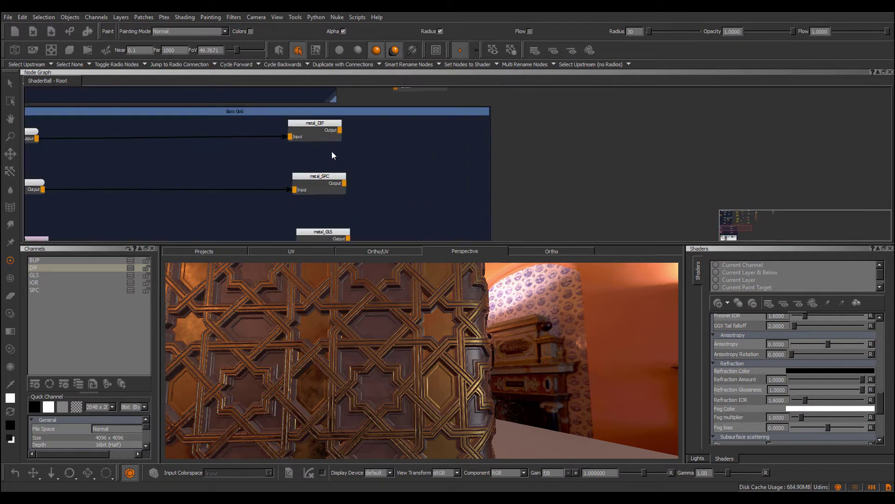
pyautogui.scroll(-3, 333, 154)
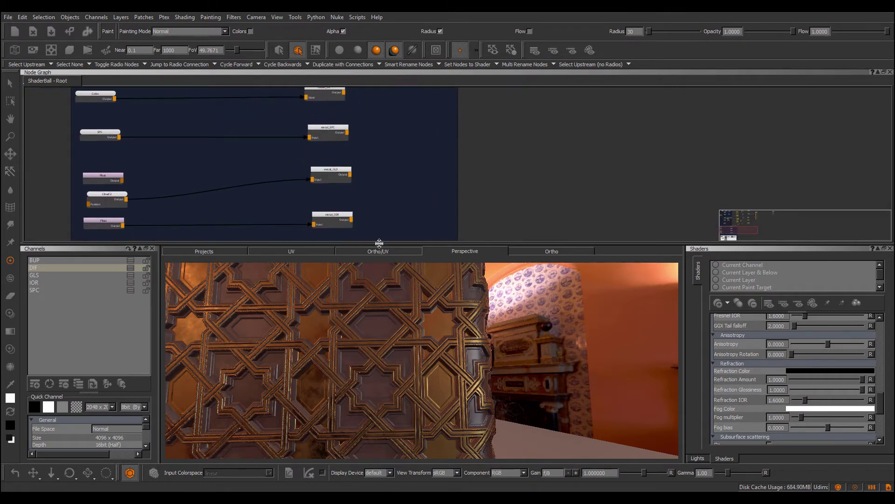
pyautogui.moveTo(379, 243); pyautogui.dragTo(379, 317)
pyautogui.moveTo(350, 139); pyautogui.dragTo(365, 192, button='middle')
pyautogui.scroll(2, 355, 182)
# Single out the metal_DIF, metal_SPC, metal_GLS and metal_IOR nodes one after another in the Basic Gold group.
pyautogui.click(341, 132)
pyautogui.click(347, 177)
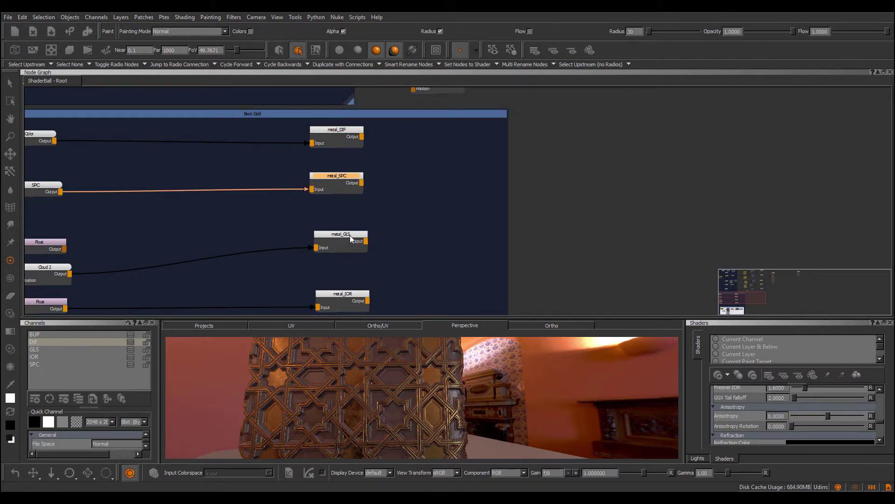
pyautogui.moveTo(350, 235)
pyautogui.mouseDown()
pyautogui.moveTo(348, 226)
pyautogui.moveTo(346, 244)
pyautogui.mouseUp()
pyautogui.moveTo(379, 266); pyautogui.dragTo(377, 234, button='middle')
pyautogui.moveTo(353, 264); pyautogui.dragTo(352, 258)
# Examine the inputs and outputs of the metal channel nodes in the Basic Gold group.
pyautogui.moveTo(382, 214); pyautogui.dragTo(356, 200, button='middle')
pyautogui.scroll(-3, 383, 231)
pyautogui.scroll(-2, 383, 224)
pyautogui.scroll(1, 383, 208)
pyautogui.scroll(4, 354, 186)
pyautogui.scroll(1, 357, 204)
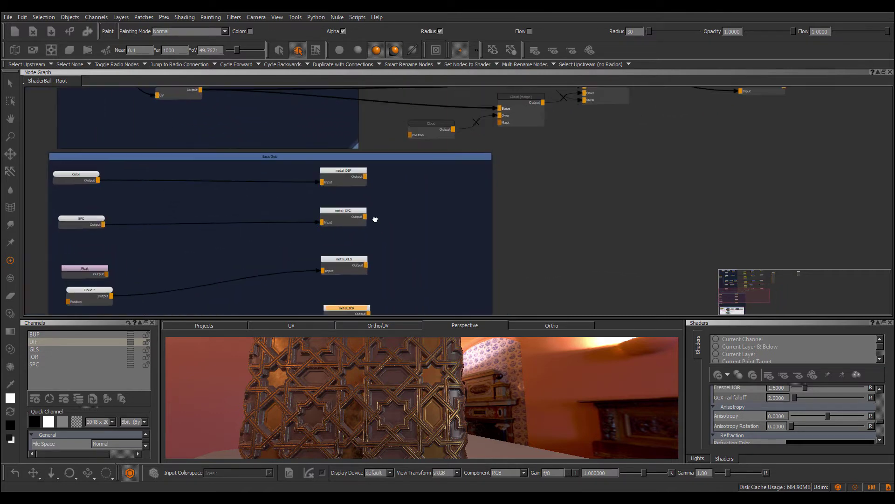
pyautogui.scroll(3, 372, 206)
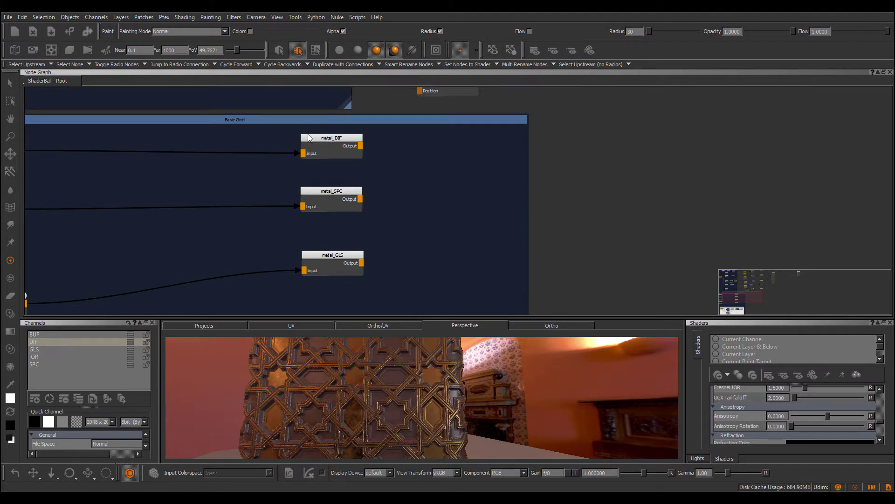
pyautogui.scroll(-3, 294, 196)
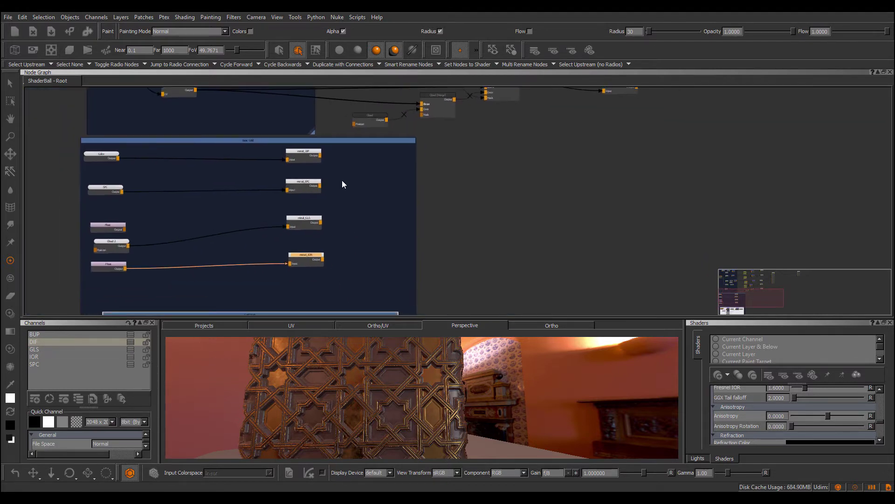
pyautogui.scroll(2, 304, 149)
pyautogui.scroll(2, 304, 147)
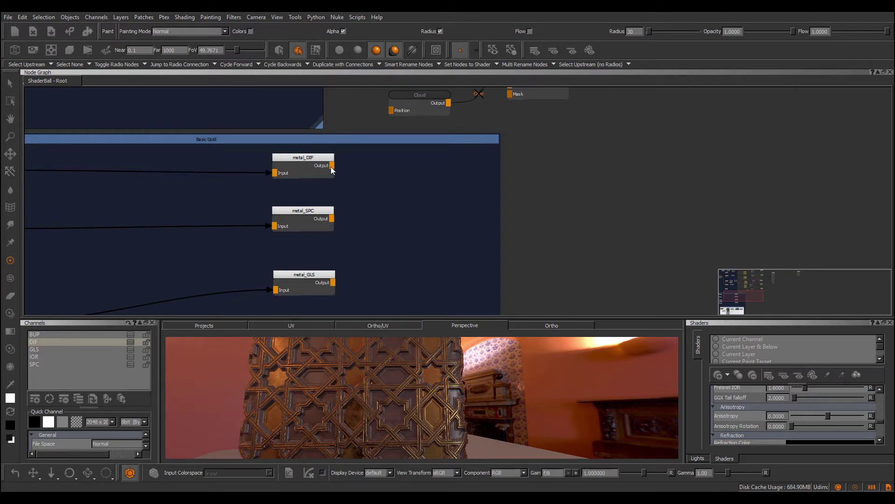
# Select metal_DIF, metal_SPC, metal_GLS and metal_IOR together and apply Set Nodes to Shader.
pyautogui.scroll(-3, 292, 205)
pyautogui.moveTo(303, 217); pyautogui.dragTo(302, 179, button='middle')
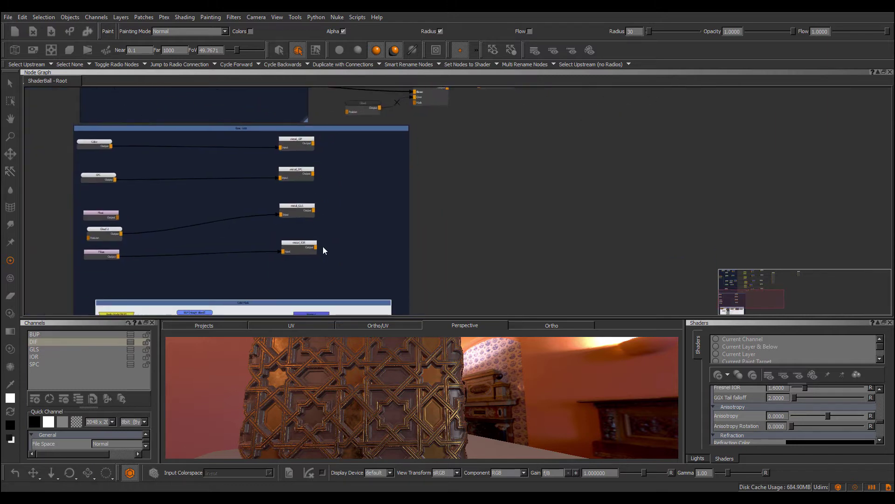
pyautogui.moveTo(330, 267); pyautogui.dragTo(285, 139)
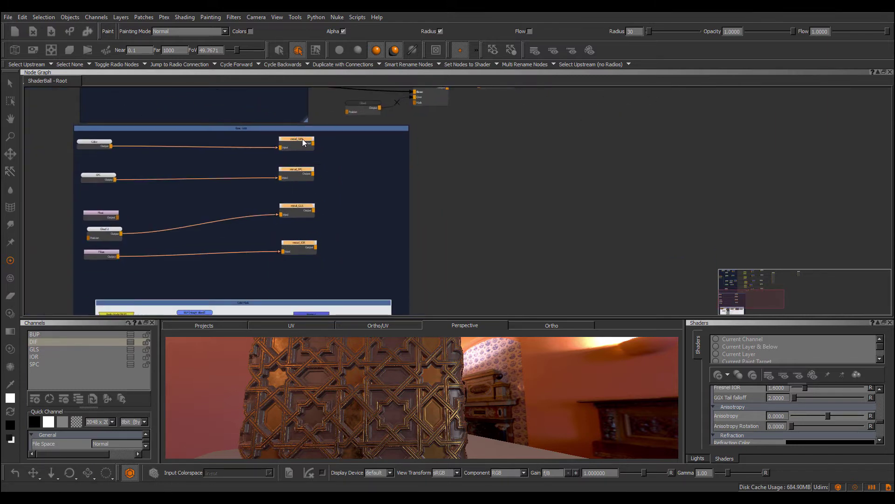
pyautogui.rightClick(303, 139)
pyautogui.moveTo(356, 192)
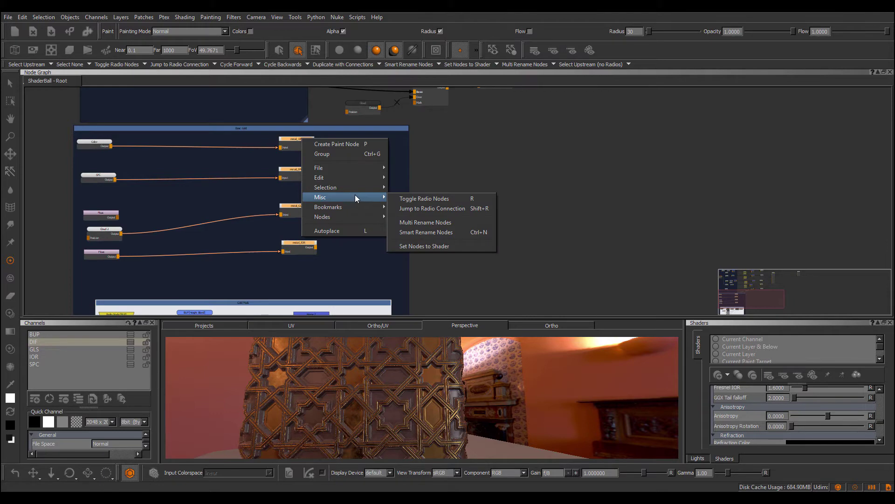
pyautogui.click(430, 246)
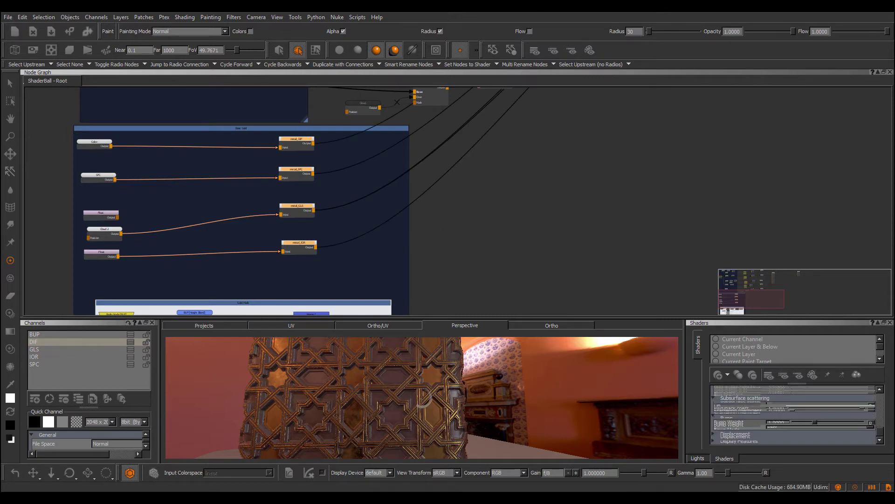
# Examine the cube's surface and trace the Basic Gold nodes' connections into the shader node.
pyautogui.keyDown('alt'); pyautogui.moveTo(427, 391); pyautogui.dragTo(405, 394, button='right'); pyautogui.keyUp('alt')
pyautogui.keyDown('alt'); pyautogui.moveTo(405, 395); pyautogui.dragTo(360, 389); pyautogui.keyUp('alt')
pyautogui.scroll(-3, 611, 157)
pyautogui.moveTo(611, 122); pyautogui.dragTo(531, 248, button='middle')
pyautogui.moveTo(561, 179); pyautogui.dragTo(506, 244, button='middle')
pyautogui.moveTo(454, 276); pyautogui.dragTo(509, 212, button='middle')
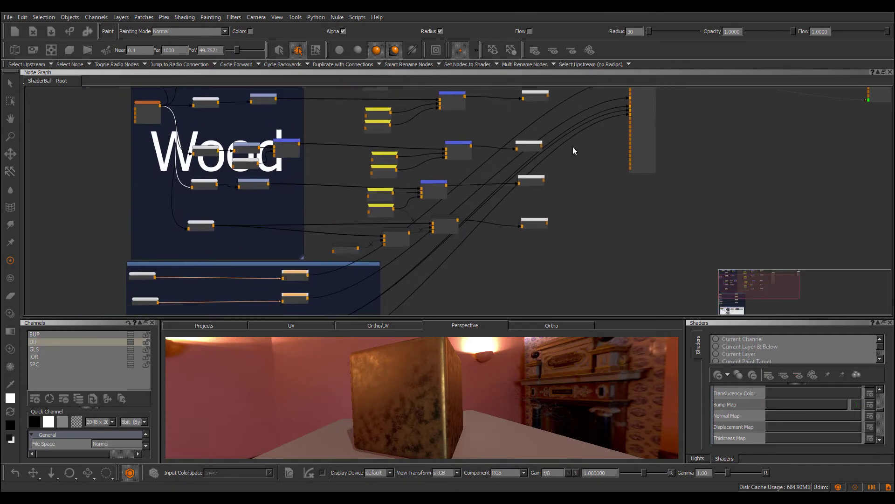
pyautogui.scroll(-2, 824, 352)
# With the VRayMtl shader active and no nodes selected, apply Set Nodes to Shader to assign the main channels.
pyautogui.click(824, 353)
pyautogui.moveTo(609, 202); pyautogui.dragTo(593, 239, button='middle')
pyautogui.keyDown('alt'); pyautogui.moveTo(414, 371); pyautogui.dragTo(358, 384); pyautogui.keyUp('alt')
pyautogui.moveTo(358, 383); pyautogui.dragTo(409, 384, button='middle')
pyautogui.moveTo(490, 308); pyautogui.dragTo(493, 245, button='middle')
pyautogui.moveTo(434, 256); pyautogui.dragTo(452, 218, button='middle')
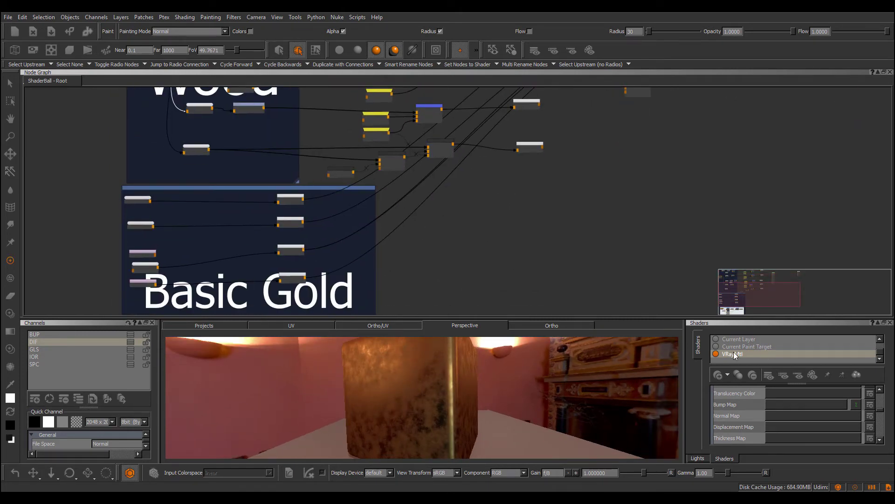
pyautogui.rightClick(494, 220)
pyautogui.moveTo(541, 273)
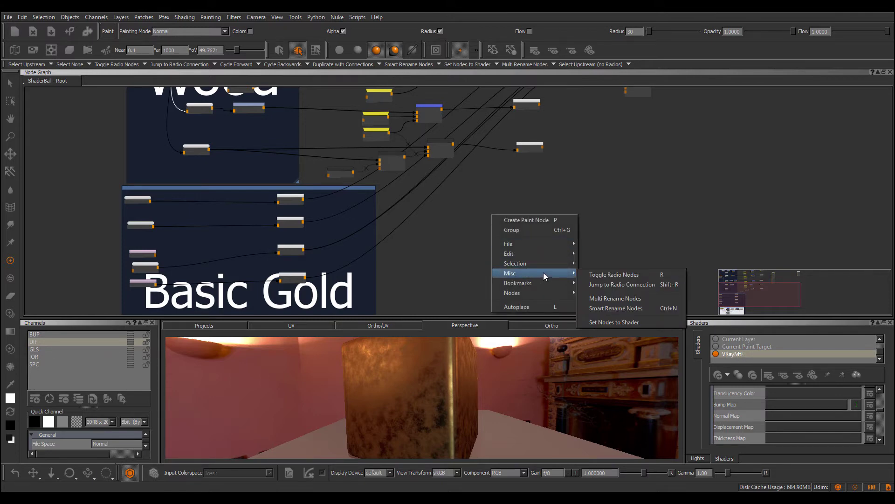
pyautogui.click(630, 323)
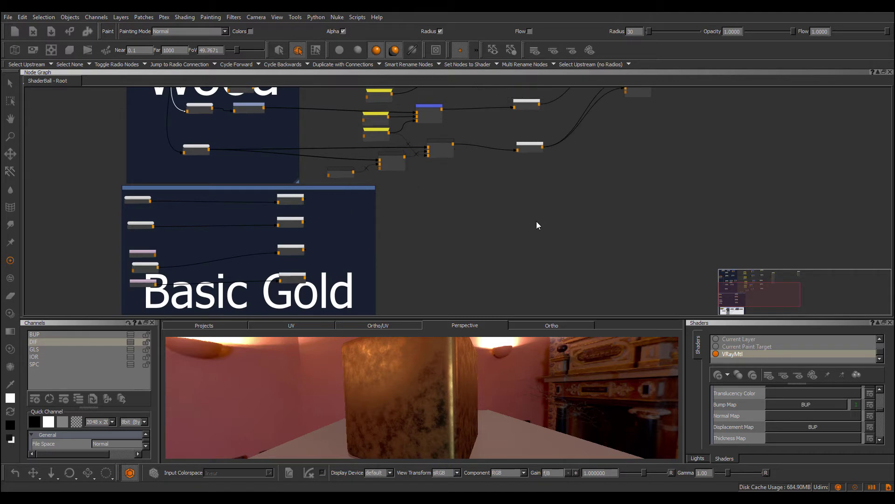
# Examine the main channels' connections into the shader and compare them with the Basic Gold group's metal nodes.
pyautogui.moveTo(588, 188); pyautogui.dragTo(565, 276, button='middle')
pyautogui.scroll(-3, 590, 239)
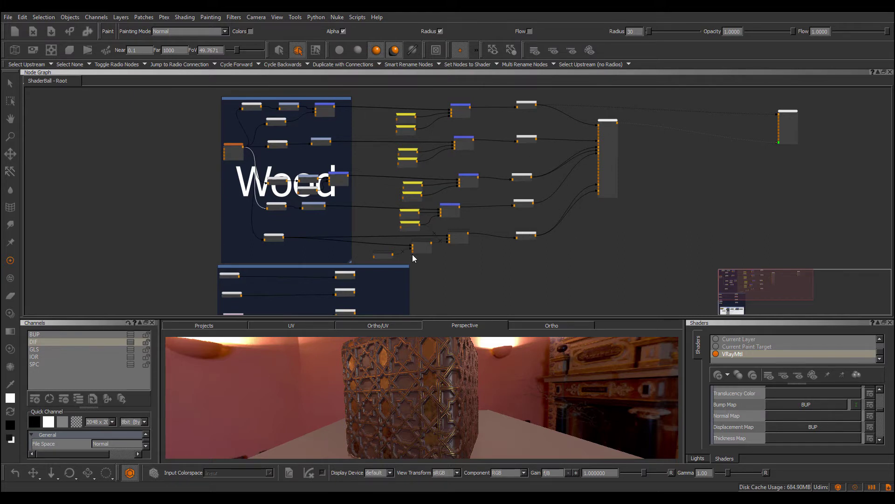
pyautogui.moveTo(451, 238)
pyautogui.mouseDown(button='middle')
pyautogui.moveTo(461, 179)
pyautogui.moveTo(439, 233)
pyautogui.mouseUp(button='middle')
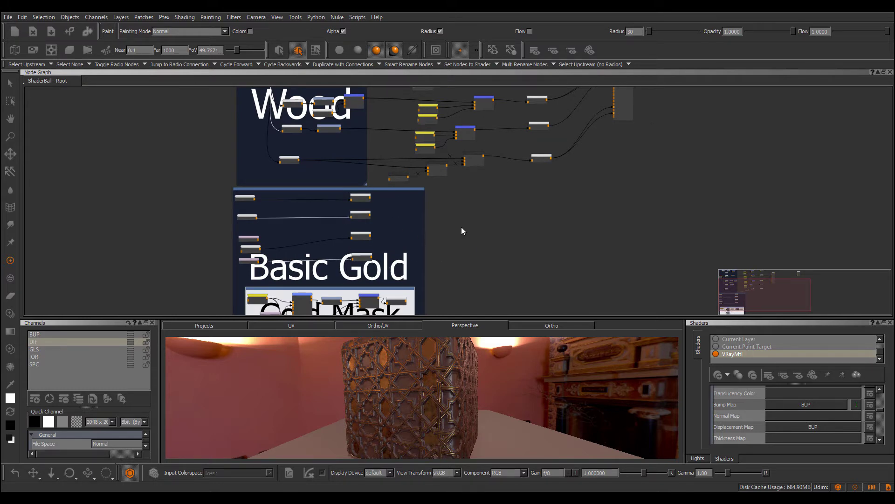
pyautogui.scroll(2, 462, 226)
pyautogui.scroll(1, 511, 168)
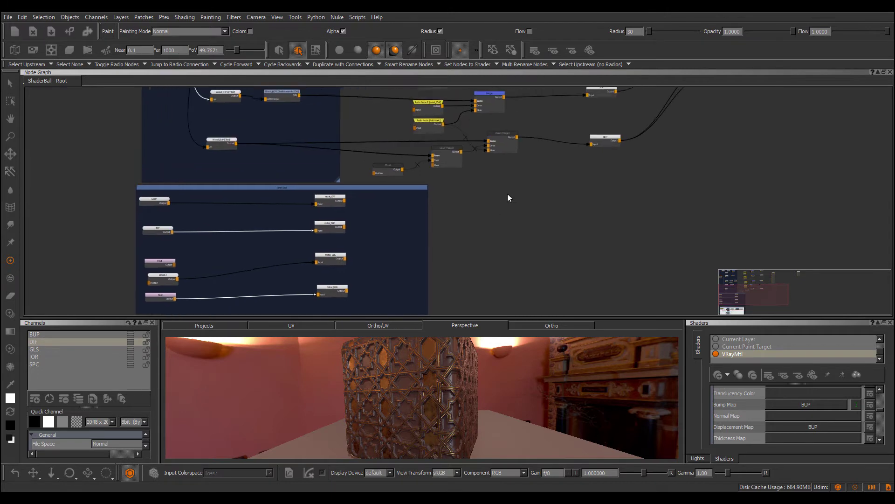
pyautogui.moveTo(501, 202); pyautogui.dragTo(451, 251, button='middle')
pyautogui.moveTo(586, 153); pyautogui.dragTo(550, 141, button='middle')
pyautogui.moveTo(391, 238); pyautogui.dragTo(557, 127, button='middle')
pyautogui.scroll(1, 372, 163)
pyautogui.scroll(2, 372, 167)
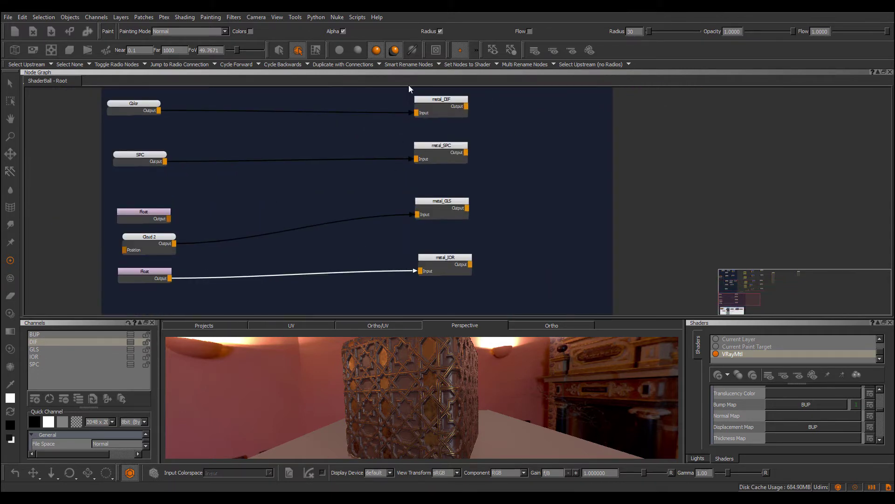
# Trace the BUP node's links into the shader's Bump Map and Displacement Map, and single out the four metal nodes.
pyautogui.click(450, 303)
pyautogui.scroll(-2, 703, 186)
pyautogui.moveTo(735, 120); pyautogui.dragTo(541, 221, button='middle')
pyautogui.scroll(-3, 541, 221)
pyautogui.moveTo(508, 252); pyautogui.dragTo(496, 212, button='middle')
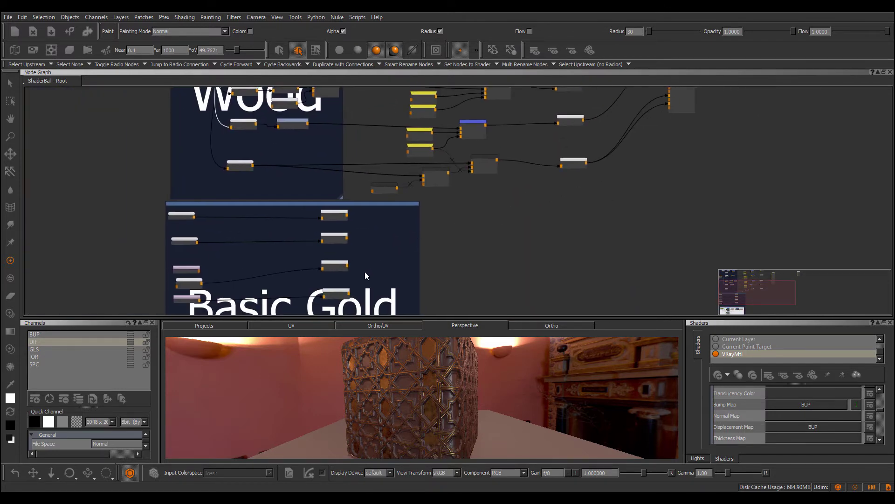
pyautogui.scroll(3, 579, 173)
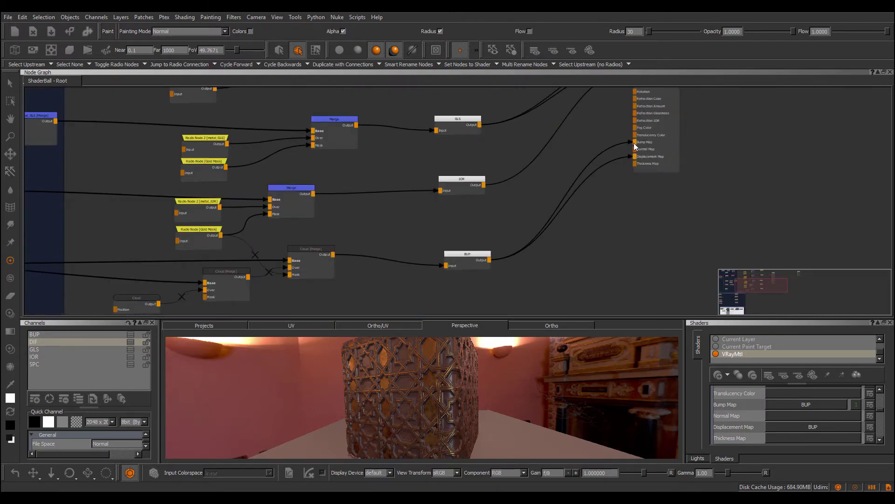
pyautogui.click(469, 260)
pyautogui.moveTo(469, 261); pyautogui.dragTo(466, 258)
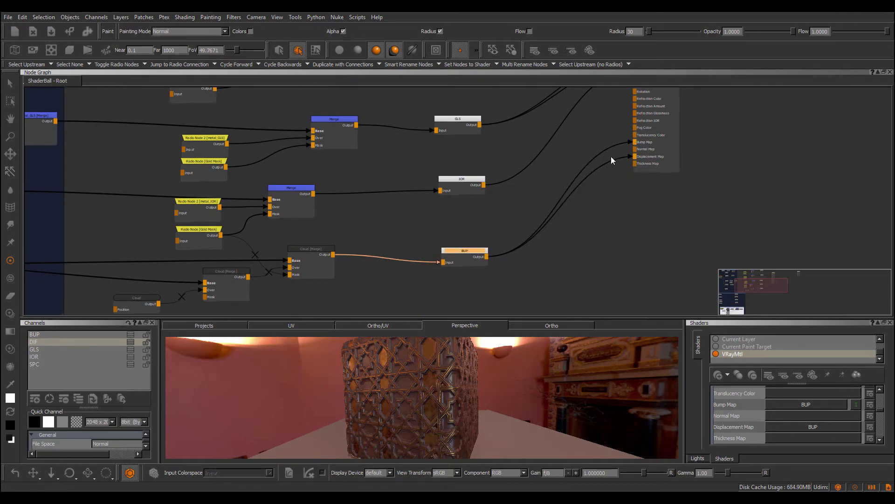
pyautogui.moveTo(564, 256); pyautogui.dragTo(592, 206, button='middle')
pyautogui.scroll(-3, 589, 211)
pyautogui.moveTo(474, 274); pyautogui.dragTo(519, 181, button='middle')
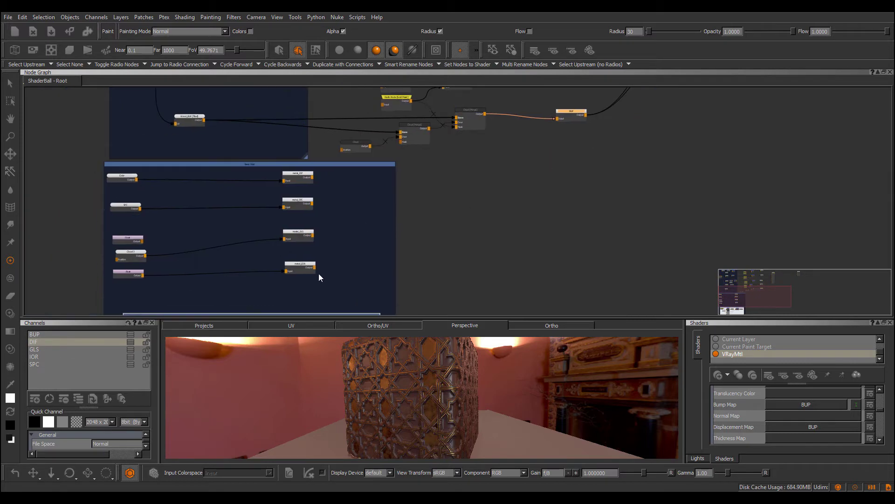
pyautogui.moveTo(326, 291); pyautogui.dragTo(281, 168)
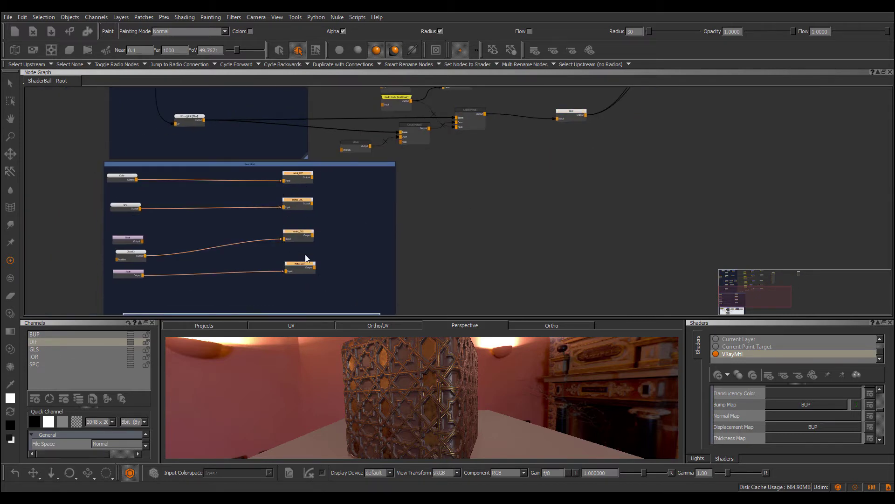
pyautogui.click(462, 195)
# Select only the DIF, SPC, GLS and IOR nodes, without BUP, and apply Set Nodes to Shader.
pyautogui.moveTo(512, 214); pyautogui.dragTo(452, 331, button='middle')
pyautogui.scroll(-3, 513, 210)
pyautogui.moveTo(521, 197); pyautogui.dragTo(498, 244, button='middle')
pyautogui.moveTo(469, 125); pyautogui.dragTo(485, 262)
pyautogui.scroll(5, 511, 241)
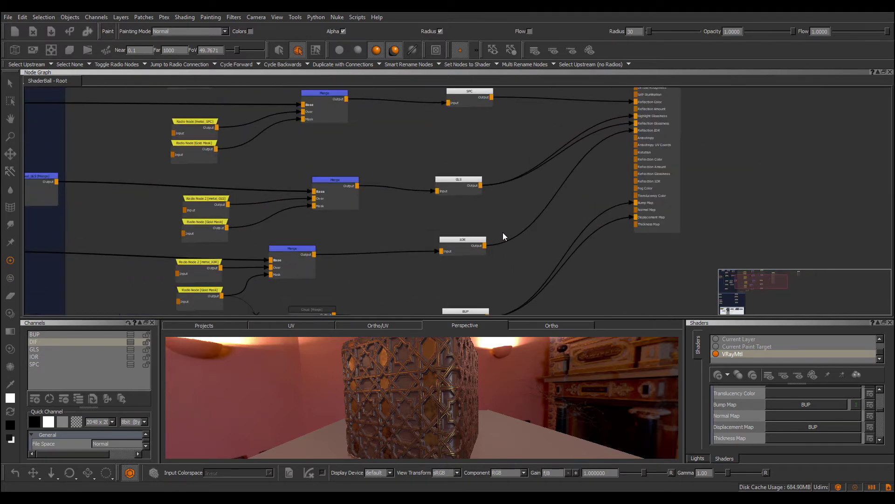
pyautogui.scroll(-5, 524, 231)
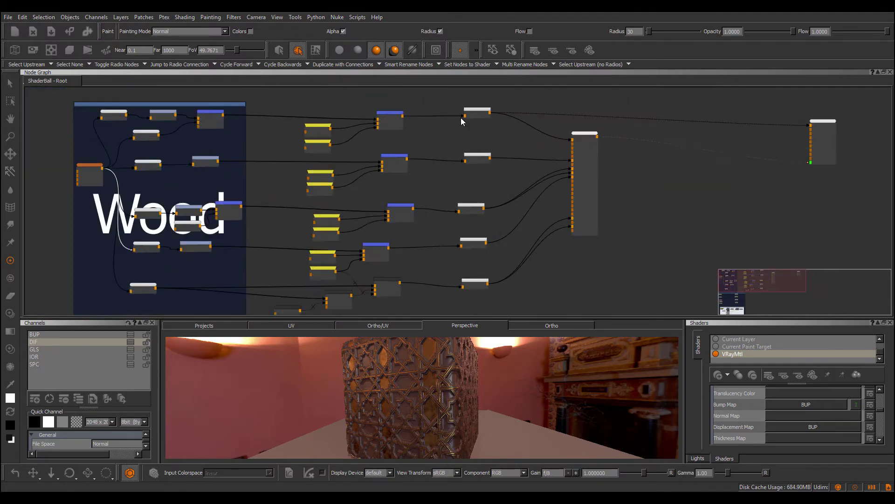
pyautogui.rightClick(503, 247)
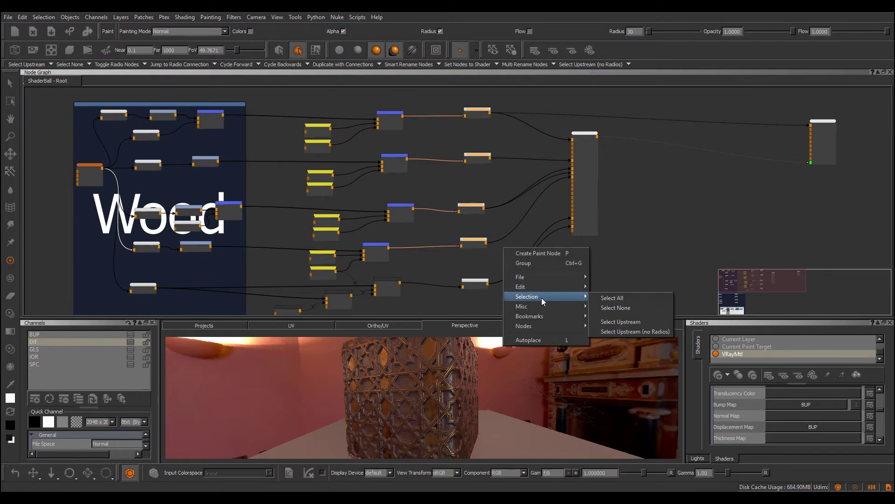
pyautogui.moveTo(546, 306)
pyautogui.click(629, 355)
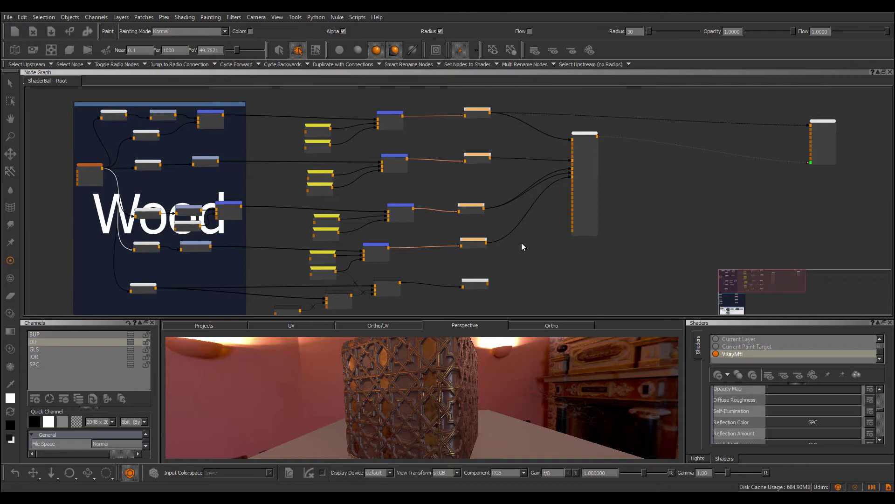
# Check the shader's Bump Map and Displacement Map inputs and inspect the cube's surface up close.
pyautogui.scroll(-5, 856, 405)
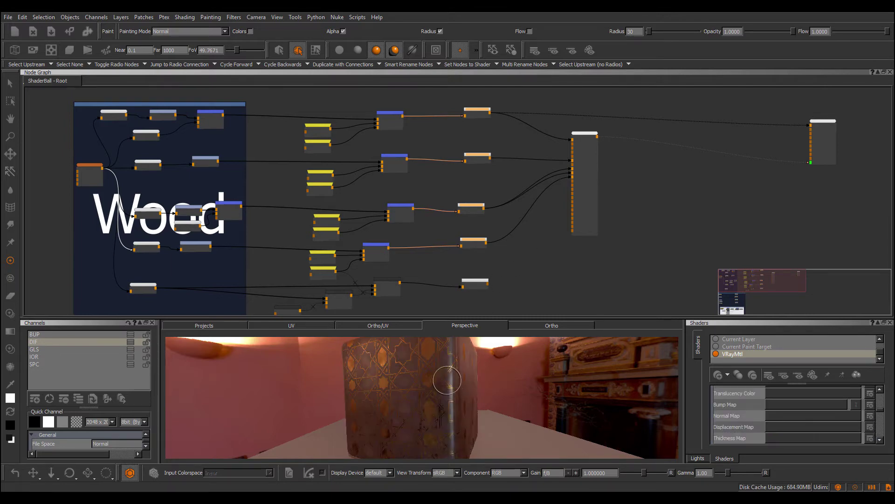
pyautogui.keyDown('alt'); pyautogui.moveTo(432, 380); pyautogui.dragTo(428, 374); pyautogui.keyUp('alt')
pyautogui.keyDown('alt'); pyautogui.moveTo(427, 373); pyautogui.dragTo(457, 365, button='right'); pyautogui.keyUp('alt')
pyautogui.moveTo(457, 364)
pyautogui.keyDown('alt'); pyautogui.mouseDown()
pyautogui.moveTo(462, 377)
pyautogui.moveTo(440, 386)
pyautogui.moveTo(459, 354)
pyautogui.mouseUp(); pyautogui.keyUp('alt')
# Assign all main channels, including BUP, to the VRayMtl shader using Set Nodes to Shader with nothing selected.
pyautogui.rightClick(522, 252)
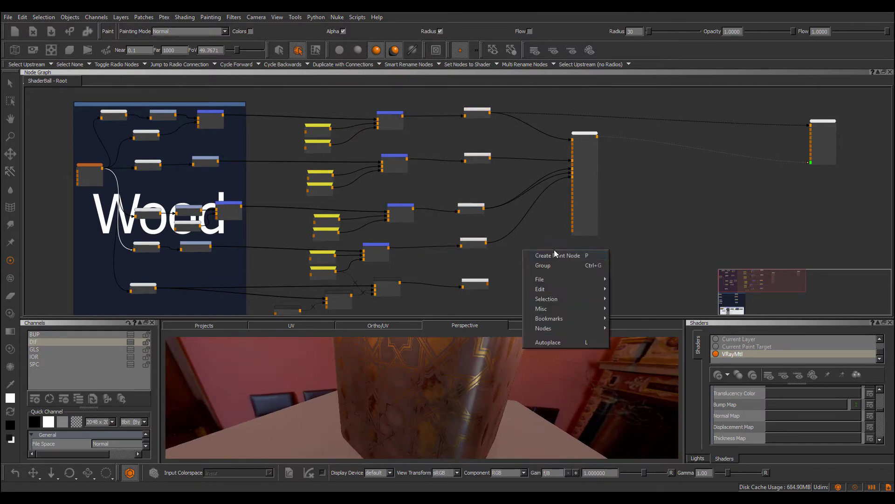
pyautogui.moveTo(569, 306)
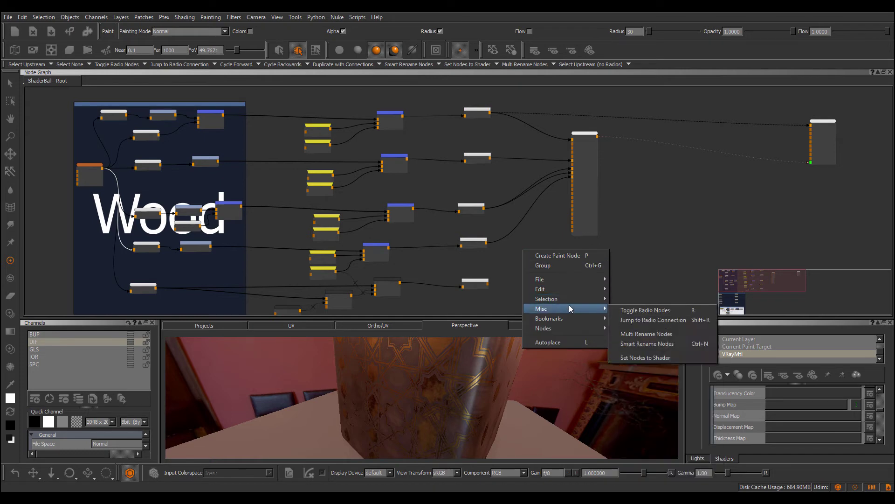
pyautogui.click(650, 345)
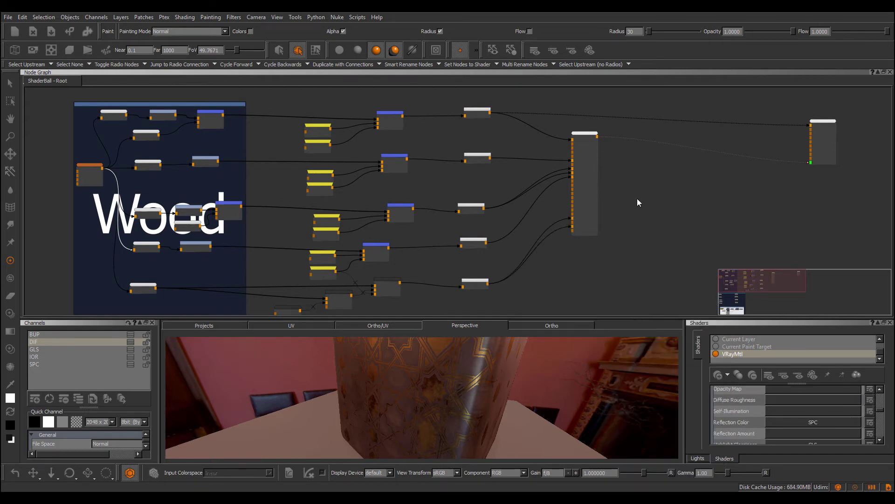
# Examine the cube's surface relief and the overall Wood, Basic Gold and Gold Mask node layout.
pyautogui.keyDown('alt'); pyautogui.moveTo(489, 364); pyautogui.dragTo(474, 411); pyautogui.keyUp('alt')
pyautogui.scroll(-1, 567, 267)
pyautogui.moveTo(567, 266); pyautogui.dragTo(527, 223, button='middle')
pyautogui.scroll(-1, 564, 213)
pyautogui.scroll(-2, 564, 212)
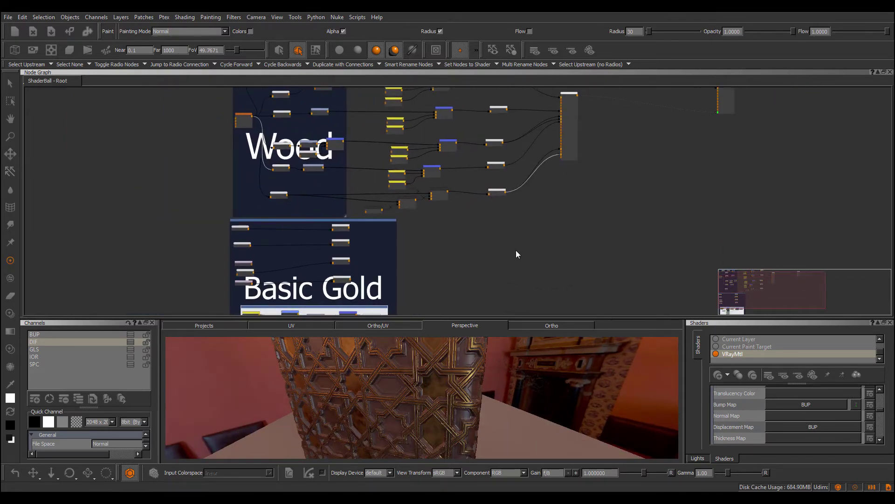
pyautogui.moveTo(505, 250)
pyautogui.keyDown('alt'); pyautogui.mouseDown(button='right')
pyautogui.moveTo(499, 238)
pyautogui.moveTo(495, 256)
pyautogui.mouseUp(button='right'); pyautogui.keyUp('alt')
pyautogui.moveTo(495, 256); pyautogui.dragTo(457, 208, button='middle')
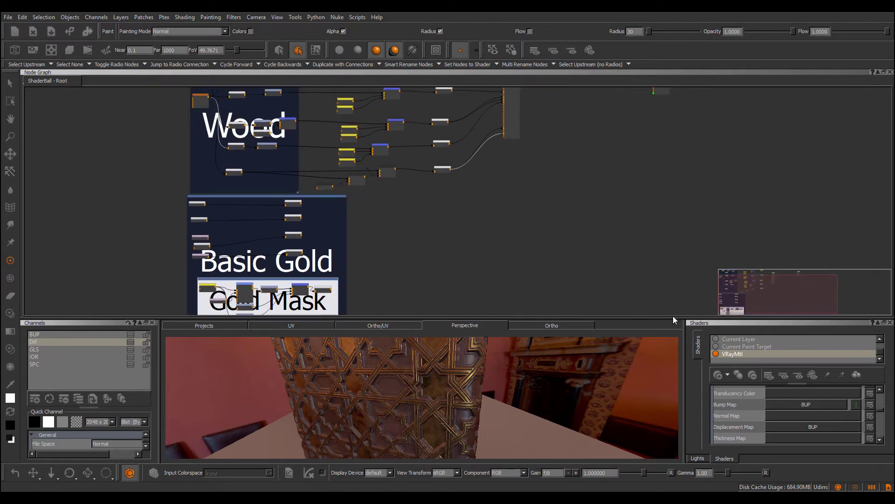
# Reduce the Node Graph palette's height to give the viewport more room, and show the beginning of the shader's inputs.
pyautogui.moveTo(673, 317); pyautogui.dragTo(670, 284)
pyautogui.keyDown('alt'); pyautogui.moveTo(502, 385); pyautogui.dragTo(471, 317); pyautogui.keyUp('alt')
pyautogui.moveTo(876, 394); pyautogui.dragTo(879, 366)
pyautogui.scroll(-2, 537, 221)
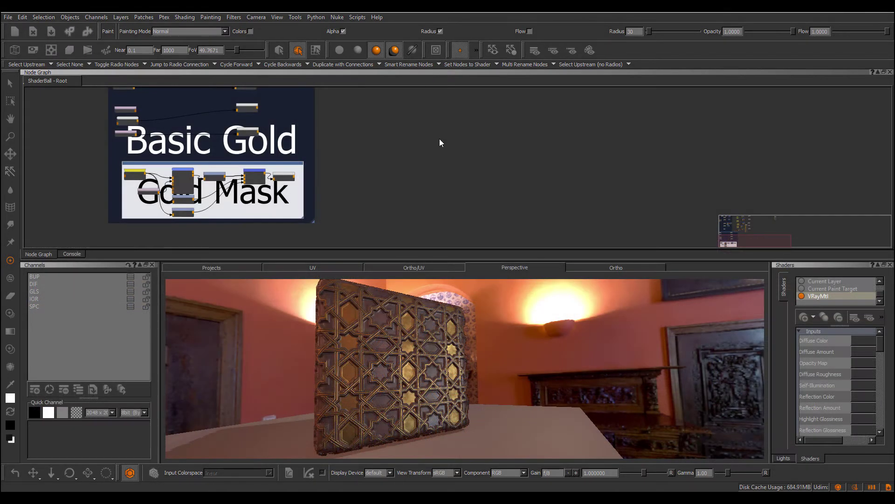
pyautogui.rightClick(439, 138)
pyautogui.moveTo(479, 195)
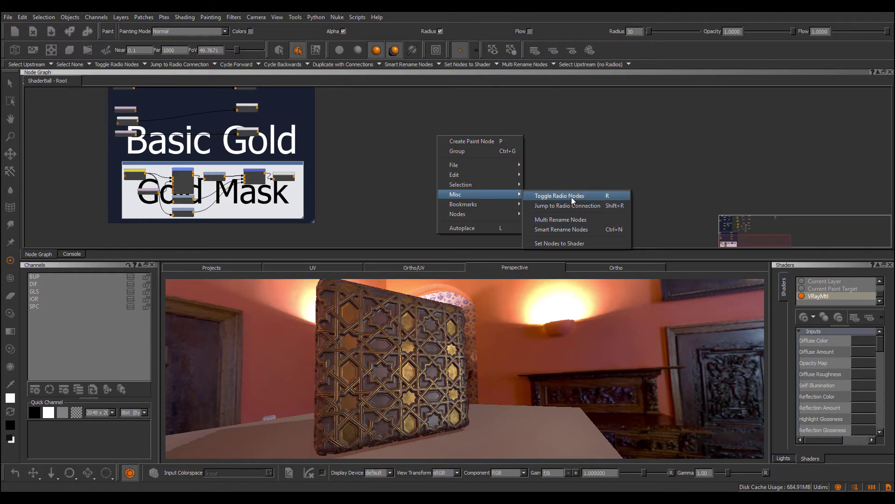
pyautogui.moveTo(504, 177)
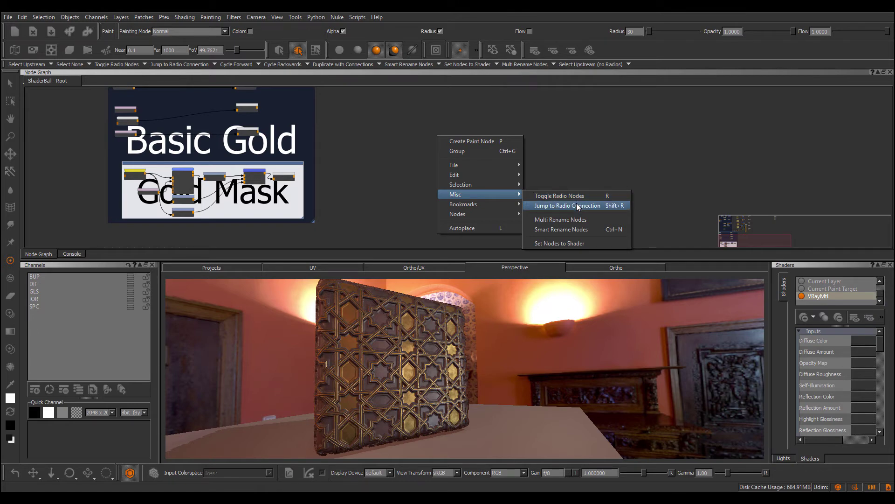
pyautogui.click(358, 18)
pyautogui.click(363, 17)
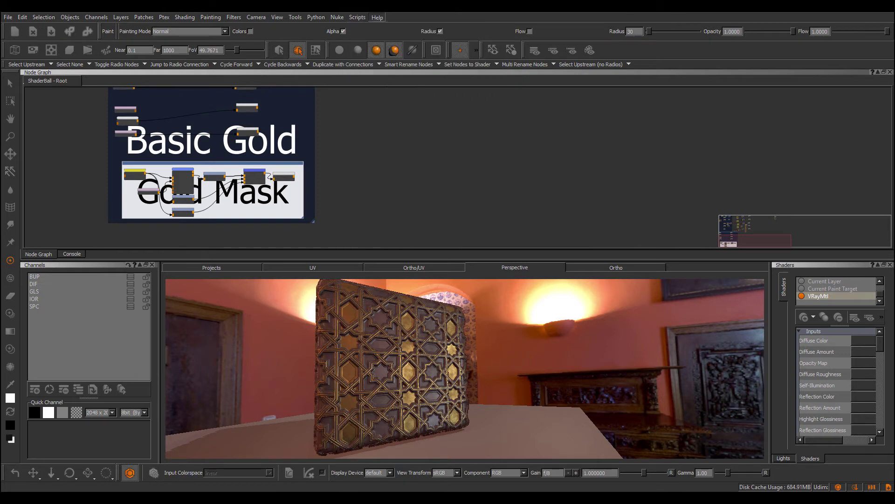
pyautogui.rightClick(471, 150)
pyautogui.moveTo(517, 209)
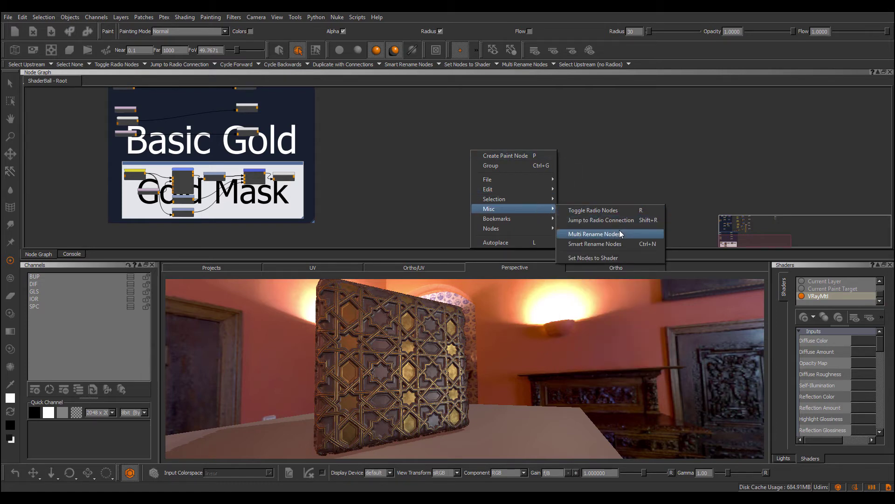
pyautogui.click(584, 156)
# Create a Color node in the empty area of the node graph beside the Basic Gold backdrop.
pyautogui.moveTo(493, 172); pyautogui.dragTo(458, 159, button='middle')
pyautogui.scroll(1, 458, 153)
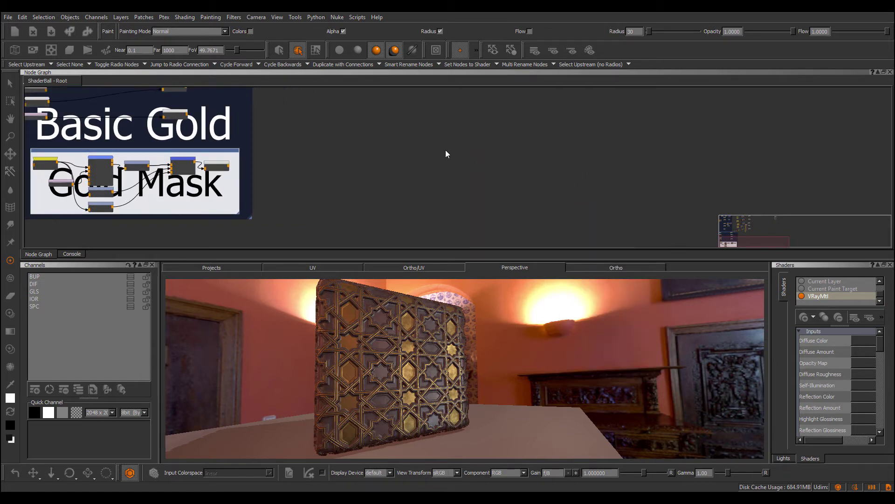
pyautogui.press('Tab')
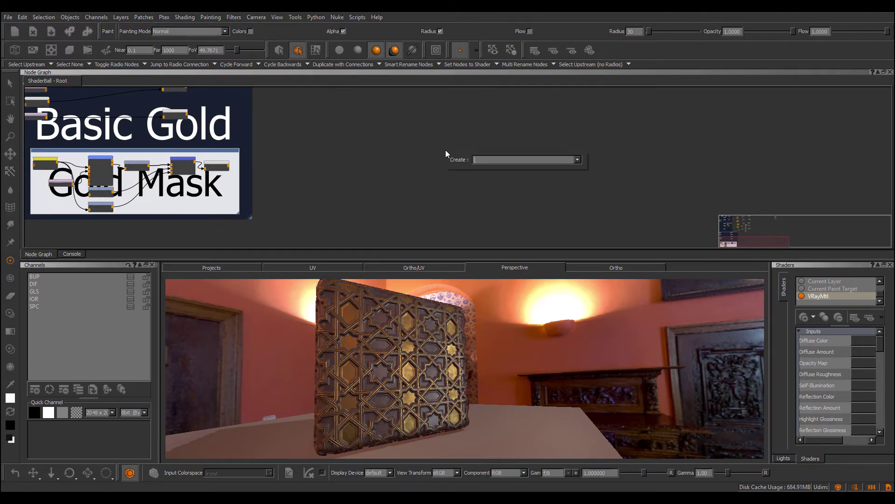
pyautogui.write('Color')
pyautogui.press('Return')
pyautogui.scroll(6, 445, 150)
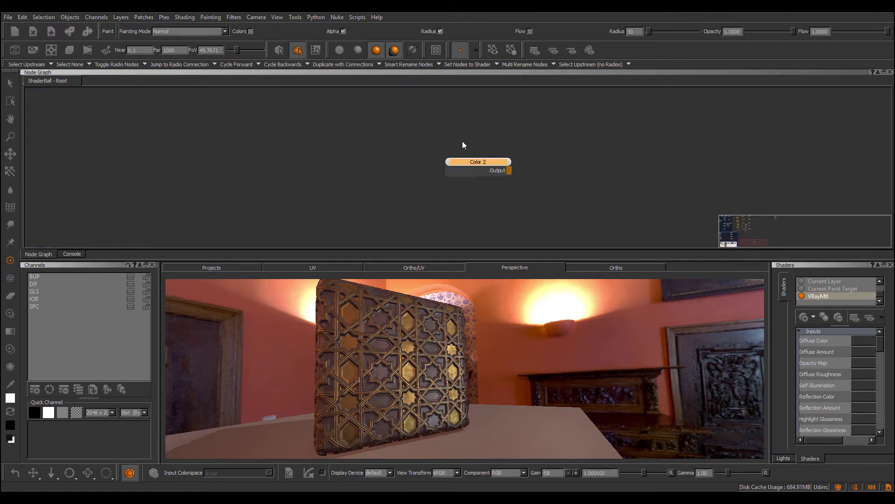
# Paste three more copies of the Color node and arrange all four in a horizontal row.
pyautogui.moveTo(478, 161); pyautogui.dragTo(324, 143, button='middle')
pyautogui.scroll(1, 325, 143)
pyautogui.hotkey('ctrl', 'v')
pyautogui.moveTo(473, 153); pyautogui.dragTo(456, 147)
pyautogui.hotkey('ctrl', 'v')
pyautogui.moveTo(598, 155); pyautogui.dragTo(556, 148)
pyautogui.hotkey('ctrl', 'v')
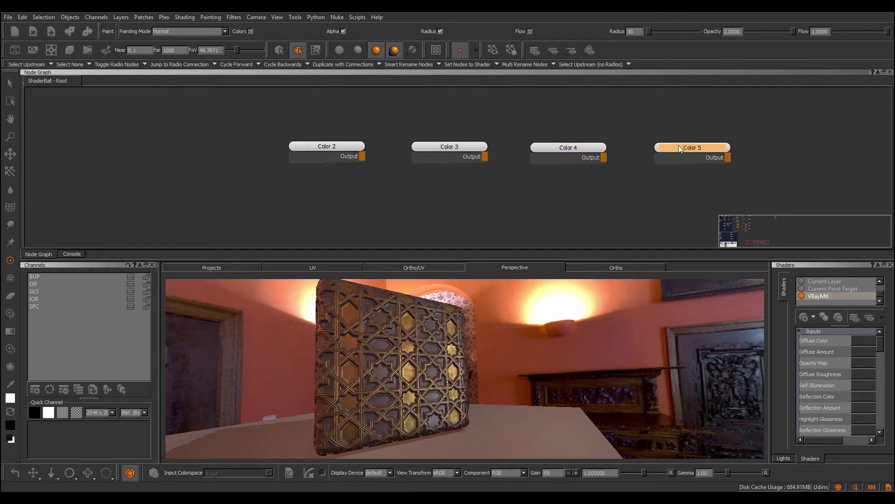
pyautogui.moveTo(328, 149); pyautogui.dragTo(333, 150)
pyautogui.click(429, 153)
pyautogui.moveTo(429, 153); pyautogui.dragTo(417, 156)
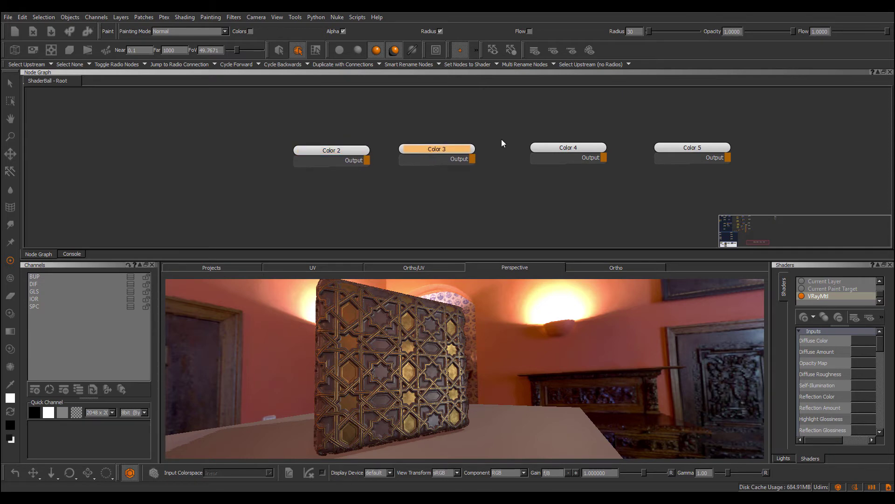
# Open Multi Rename Nodes for all four selected Color nodes.
pyautogui.moveTo(262, 123); pyautogui.dragTo(735, 166)
pyautogui.rightClick(575, 143)
pyautogui.moveTo(638, 200)
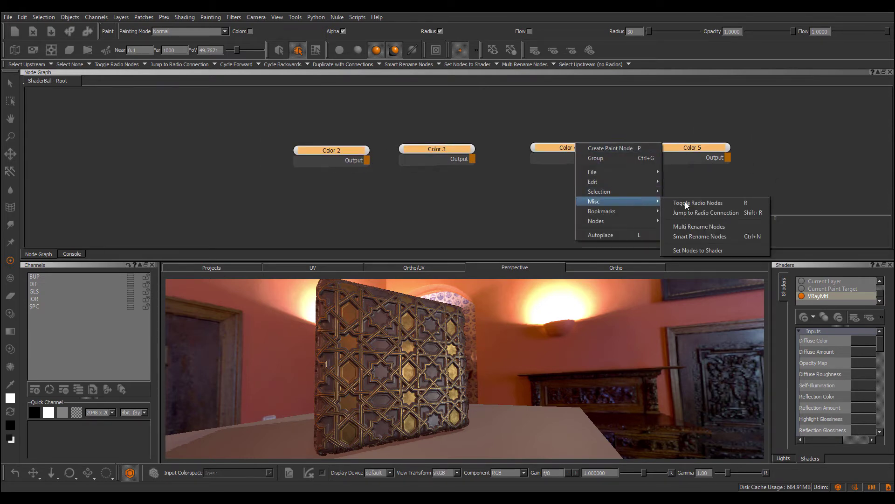
pyautogui.click(698, 226)
pyautogui.moveTo(443, 157); pyautogui.dragTo(433, 159)
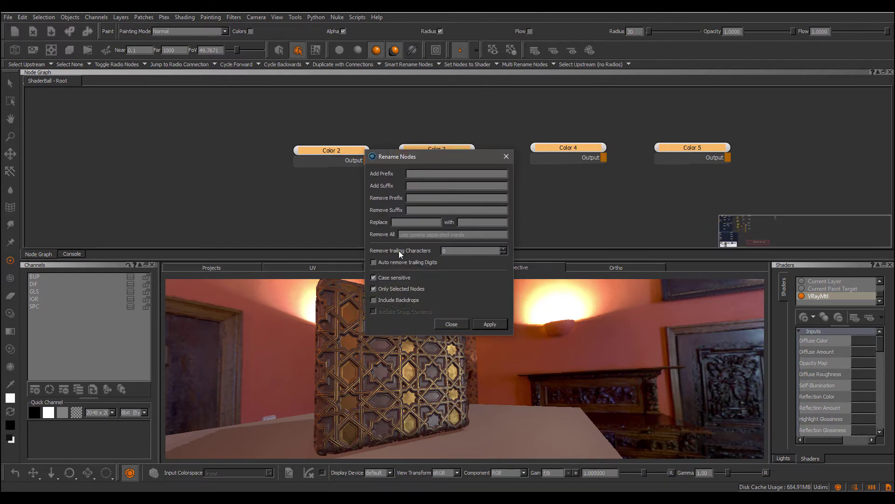
# Rename the four selected nodes with Auto remove trailing Digits enabled and Only Selected Nodes kept on.
pyautogui.click(504, 249)
pyautogui.click(504, 248)
pyautogui.click(409, 290)
pyautogui.click(412, 263)
pyautogui.moveTo(455, 157); pyautogui.dragTo(187, 146)
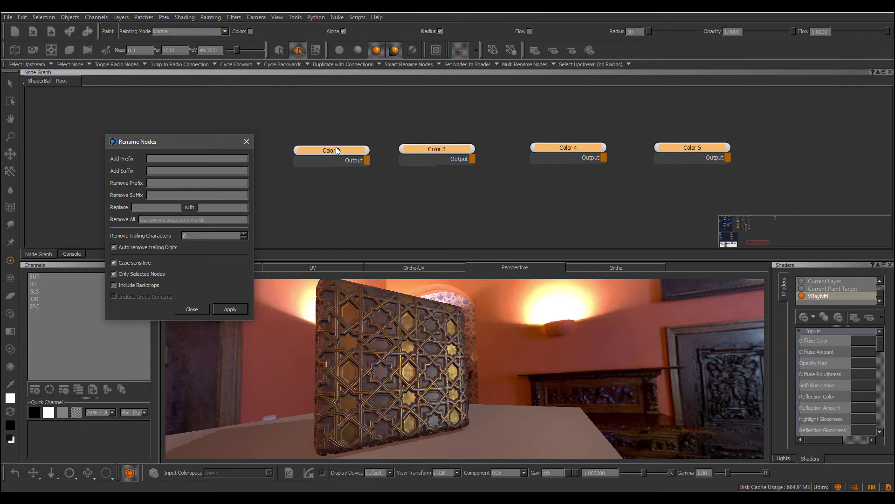
pyautogui.click(239, 309)
pyautogui.click(246, 142)
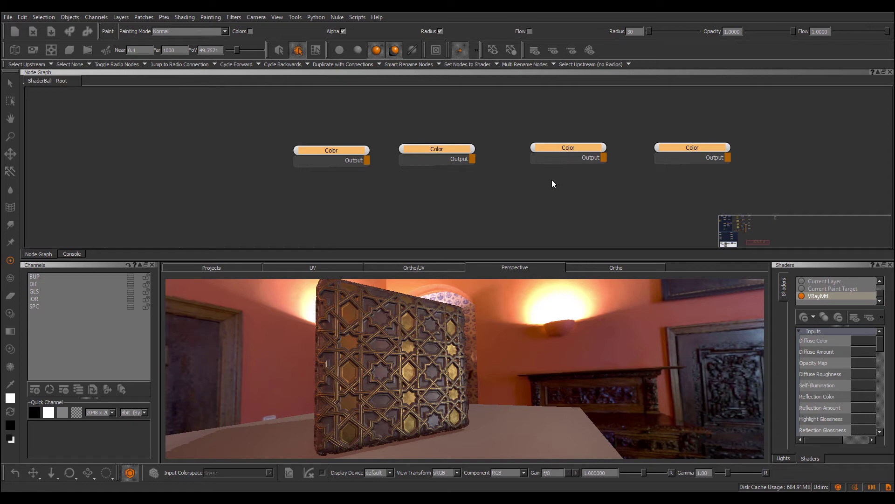
pyautogui.click(424, 132)
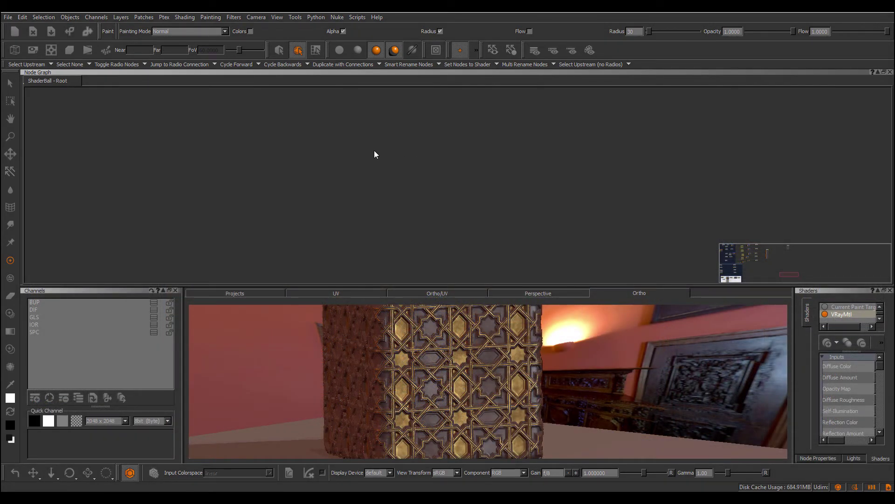
pyautogui.rightClick(350, 133)
pyautogui.moveTo(381, 190)
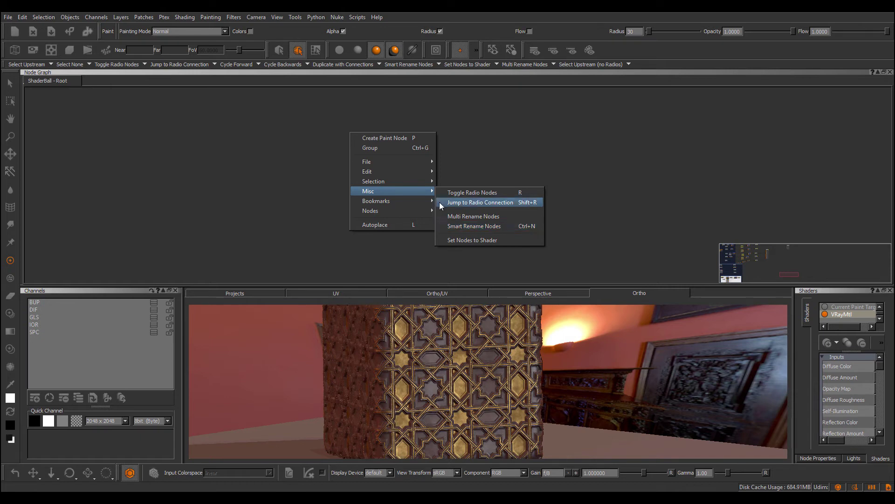
pyautogui.click(22, 17)
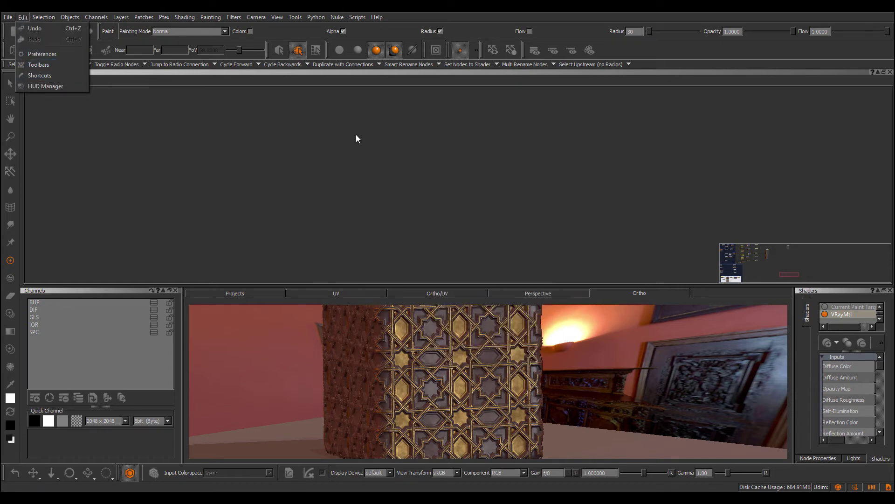
pyautogui.click(388, 173)
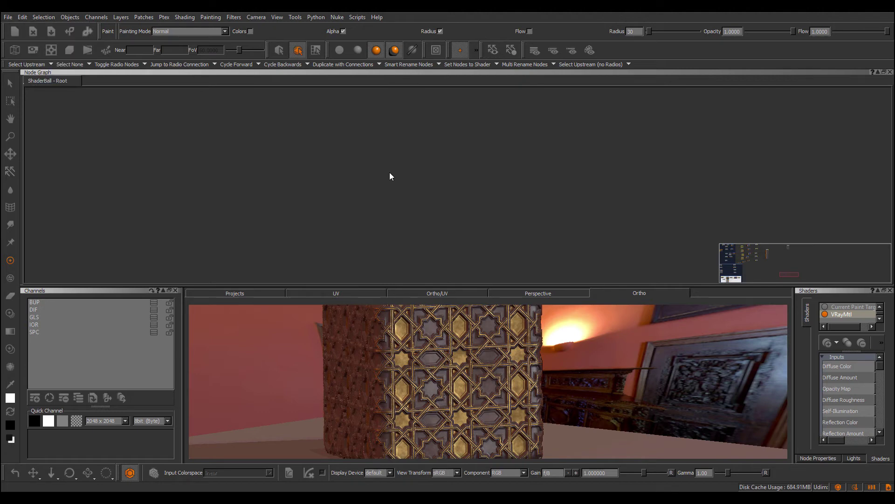
# Create a Tiled node, rename it metal_DIF [Tiled] and place it with free space behind its output.
pyautogui.press('Tab')
pyautogui.write('Tiled')
pyautogui.press('Return')
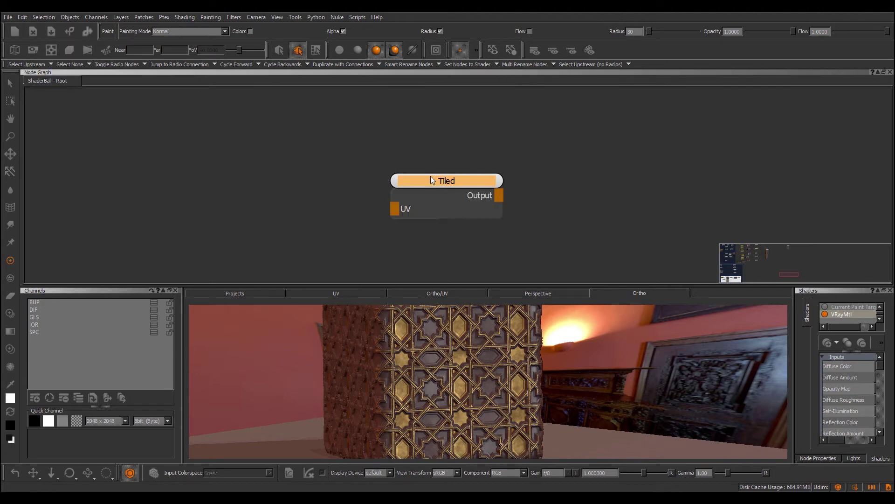
pyautogui.moveTo(431, 181); pyautogui.dragTo(417, 168)
pyautogui.doubleClick(416, 169)
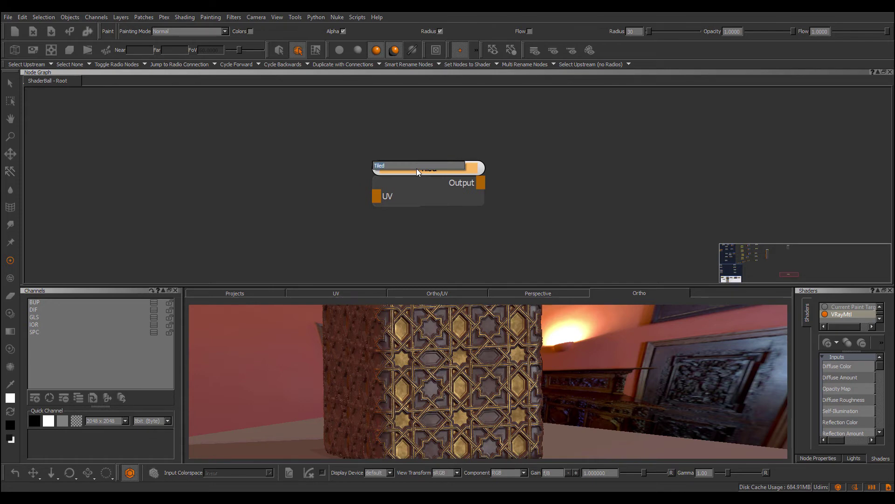
pyautogui.write('metal_DIF [')
pyautogui.press('Return')
pyautogui.moveTo(424, 167); pyautogui.dragTo(255, 123)
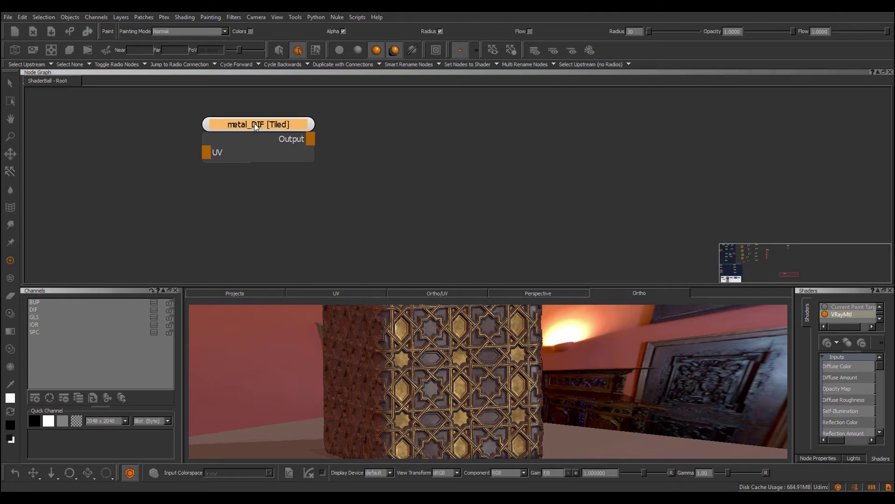
# Add an HSV node and a Gamma node in sequence after the metal_DIF [Tiled] node.
pyautogui.press('Tab')
pyautogui.write('hsv')
pyautogui.press('Return')
pyautogui.press('Tab')
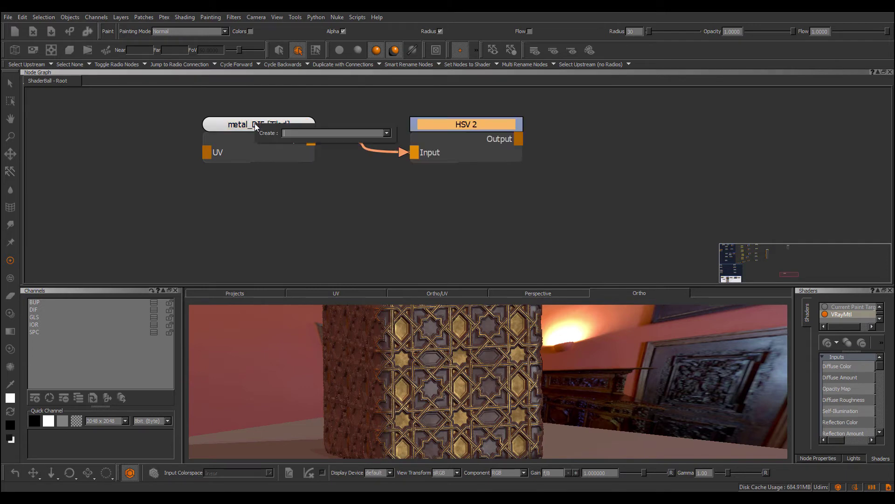
pyautogui.write('gamma')
pyautogui.press('Return')
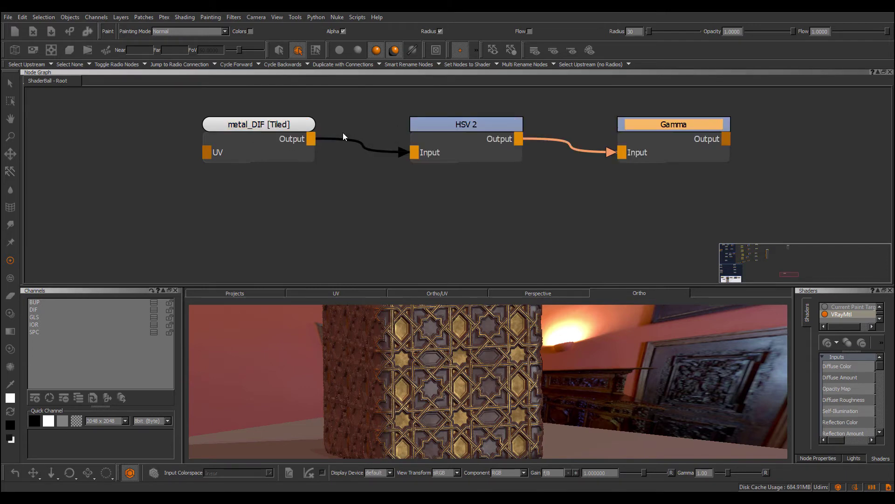
# Add a Merge node fed by the Gamma node's output into its Base input.
pyautogui.moveTo(416, 127); pyautogui.dragTo(253, 150, button='middle')
pyautogui.scroll(-2, 256, 150)
pyautogui.press('m')
pyautogui.moveTo(418, 140); pyautogui.dragTo(442, 130, button='middle')
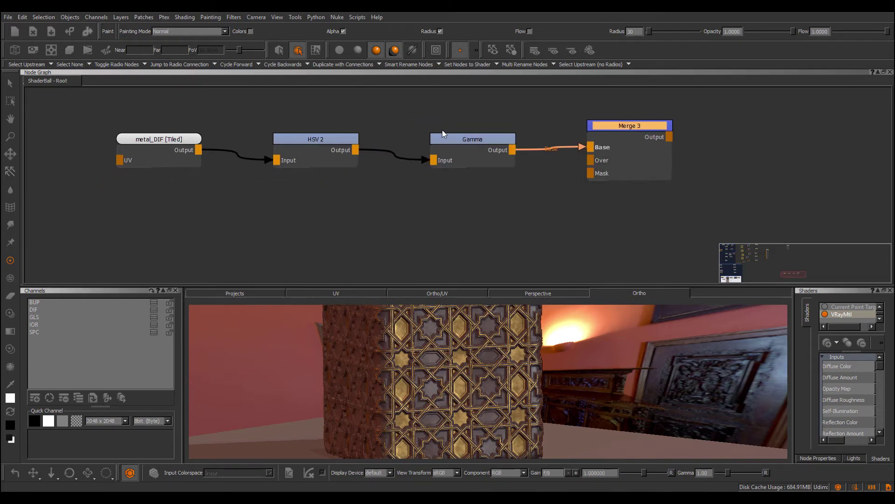
pyautogui.scroll(-2, 441, 133)
# Duplicate the Tiled, HSV and Gamma chain below the original and connect its Gamma output to the Merge node's Over input.
pyautogui.moveTo(484, 118); pyautogui.dragTo(150, 189)
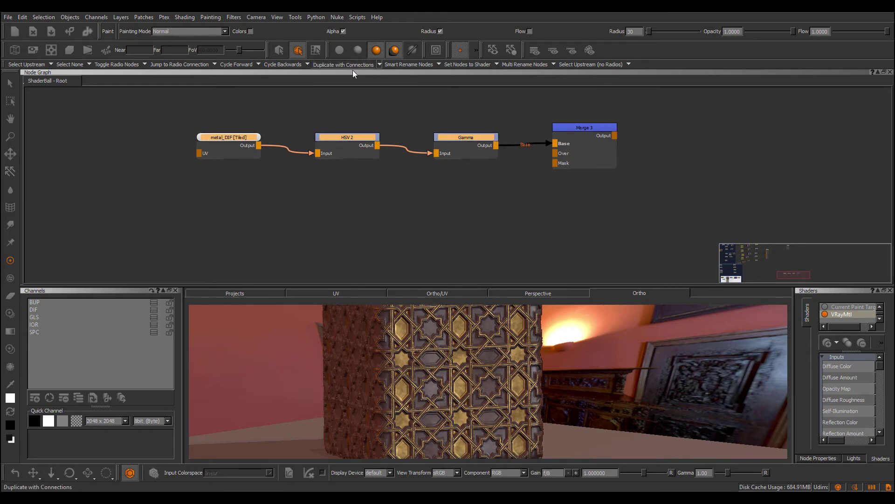
pyautogui.moveTo(474, 138)
pyautogui.mouseDown()
pyautogui.moveTo(461, 186)
pyautogui.moveTo(466, 178)
pyautogui.moveTo(507, 178)
pyautogui.moveTo(556, 153)
pyautogui.mouseUp()
pyautogui.click(505, 177)
# Create a Paint node below the two chains and connect its output to the Merge node's Mask input.
pyautogui.moveTo(485, 220); pyautogui.dragTo(479, 209, button='middle')
pyautogui.click(496, 208)
pyautogui.press('p')
pyautogui.click(435, 285)
pyautogui.moveTo(537, 212)
pyautogui.mouseDown()
pyautogui.moveTo(491, 221)
pyautogui.moveTo(550, 152)
pyautogui.mouseUp()
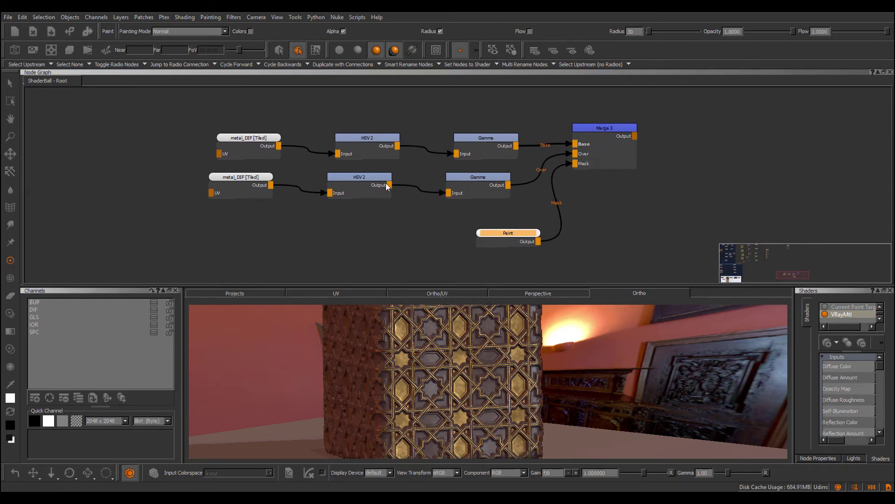
# Apply Smart Rename Nodes to the upper chain's HSV and Gamma nodes and nudge them into line.
pyautogui.moveTo(327, 122)
pyautogui.mouseDown()
pyautogui.moveTo(447, 156)
pyautogui.moveTo(519, 160)
pyautogui.mouseUp()
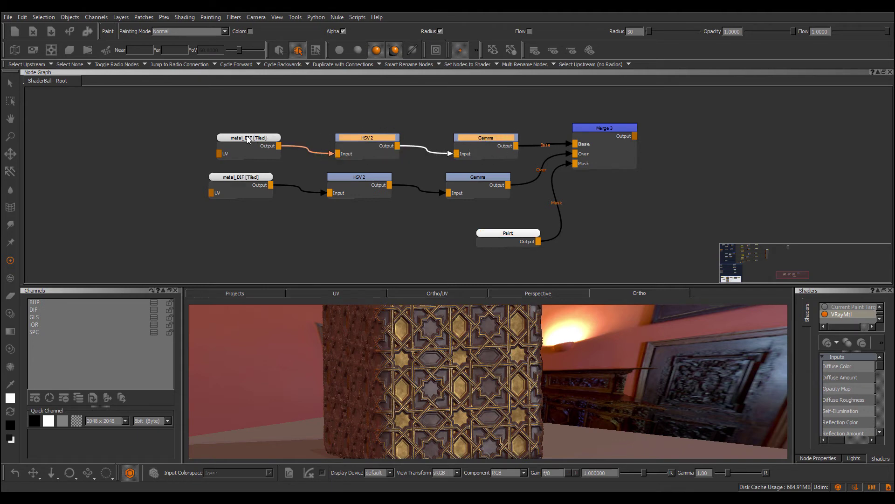
pyautogui.rightClick(367, 137)
pyautogui.moveTo(414, 195)
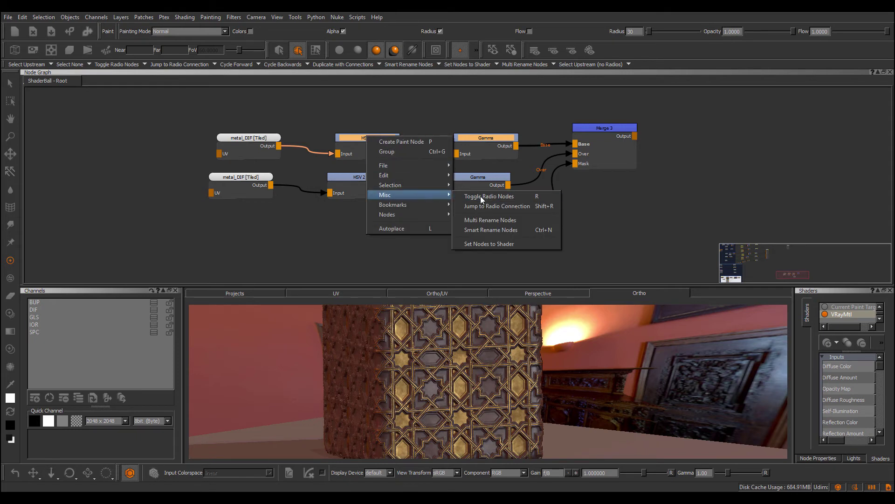
pyautogui.click(510, 230)
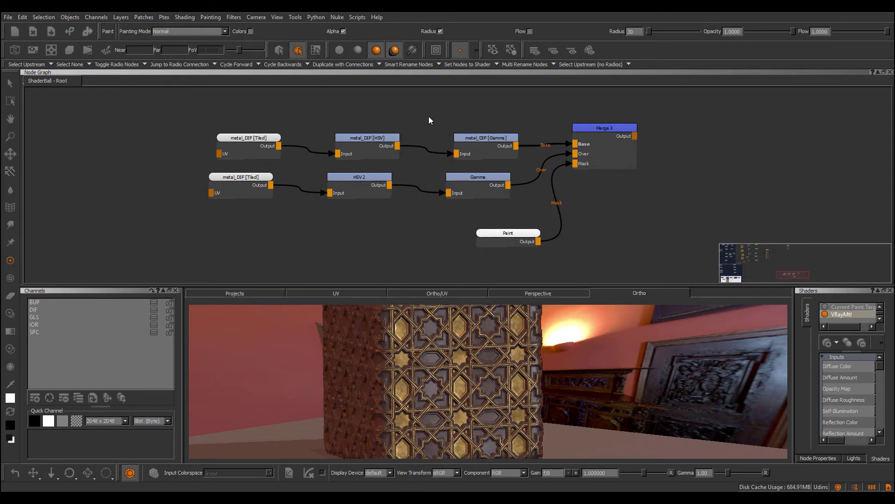
pyautogui.scroll(2, 345, 121)
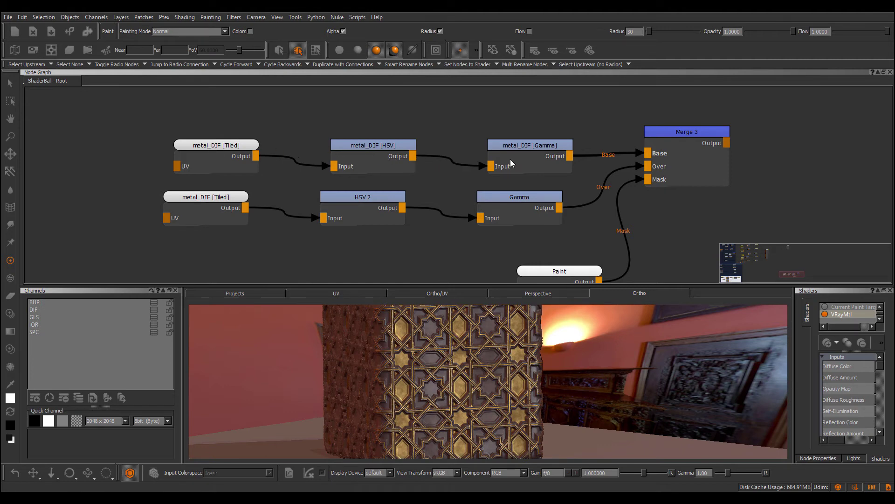
pyautogui.moveTo(390, 145); pyautogui.dragTo(391, 143)
pyautogui.moveTo(530, 148); pyautogui.dragTo(532, 144)
# Apply Smart Rename Nodes to the lower chain's HSV and Gamma nodes so they take the metal_DIF name.
pyautogui.click(378, 189)
pyautogui.moveTo(320, 237); pyautogui.dragTo(551, 200)
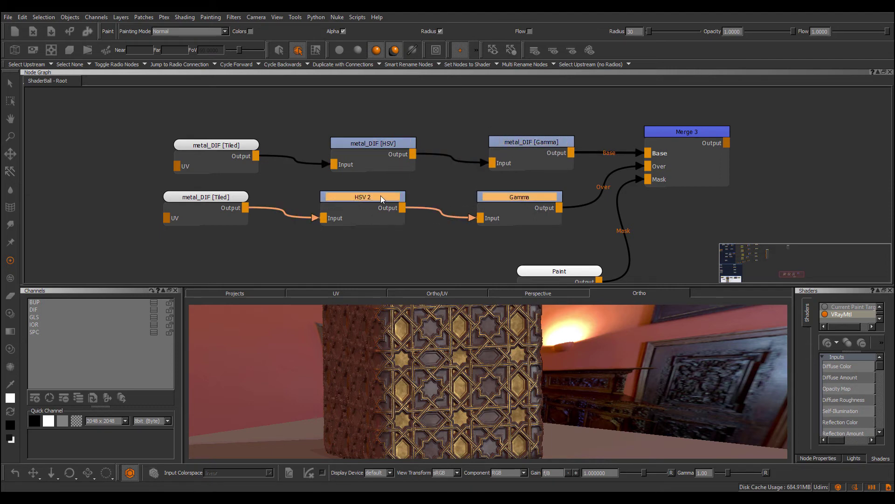
pyautogui.hotkey('ctrl', 'r')
pyautogui.click(377, 241)
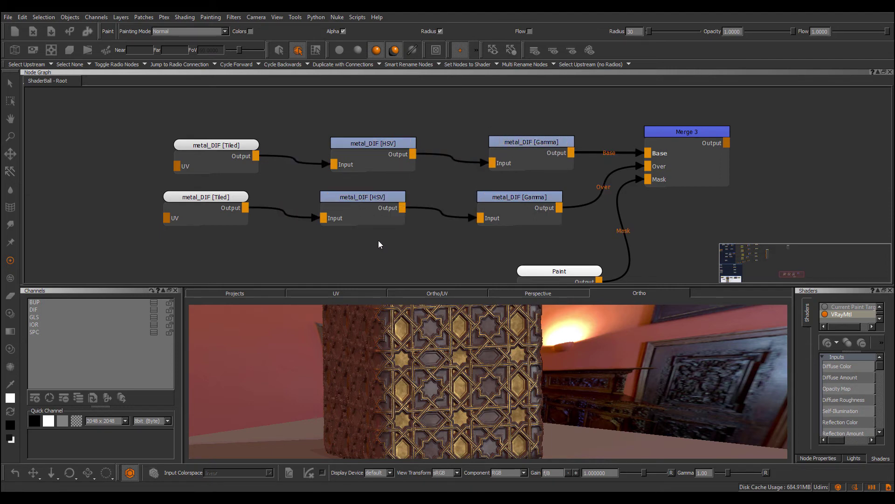
# Rename the lower chain's Tiled node to wood_DIF [Tiled].
pyautogui.moveTo(432, 235); pyautogui.dragTo(484, 225, button='middle')
pyautogui.click(286, 185)
pyautogui.doubleClick(286, 182)
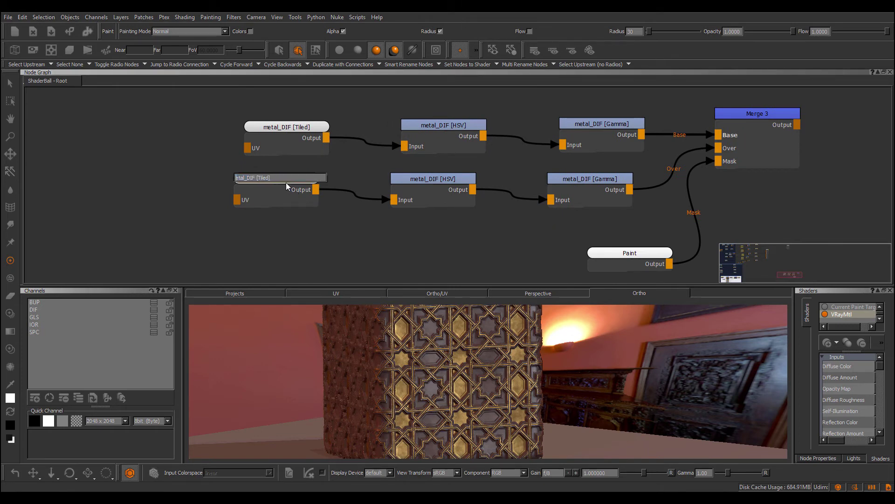
pyautogui.write('wood')
pyautogui.press('Return')
# Smart-rename the lower HSV and Gamma nodes again to match their wood_DIF source node.
pyautogui.moveTo(399, 227); pyautogui.dragTo(620, 175)
pyautogui.hotkey('ctrl', 'r')
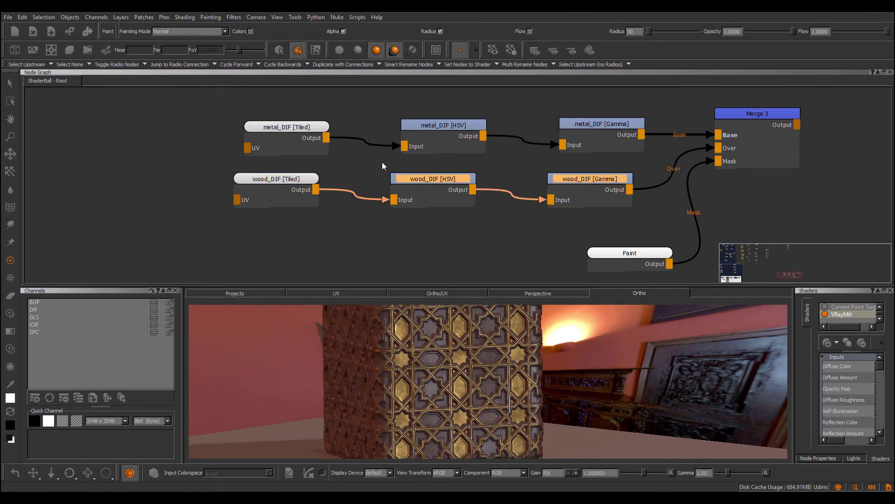
pyautogui.click(591, 213)
# Reposition the Merge node slightly and apply Smart Rename Nodes to it.
pyautogui.moveTo(610, 225); pyautogui.dragTo(466, 225, button='middle')
pyautogui.moveTo(591, 119); pyautogui.dragTo(611, 124)
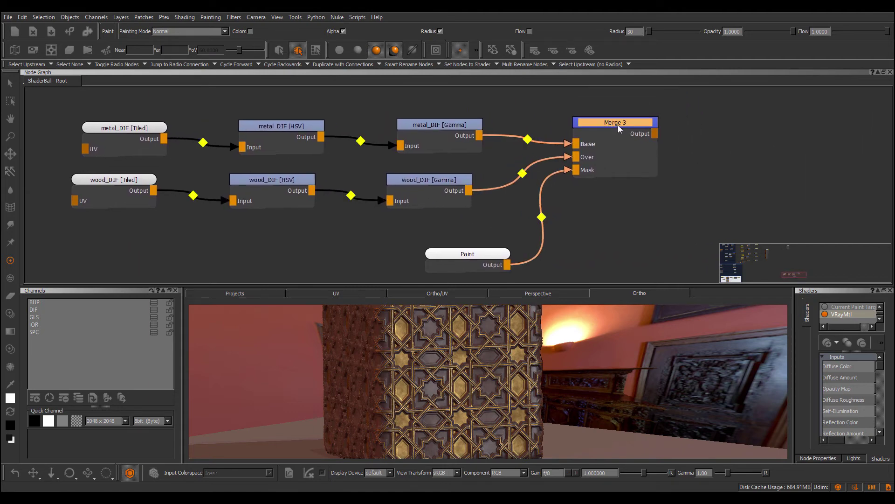
pyautogui.hotkey('ctrl', 'r')
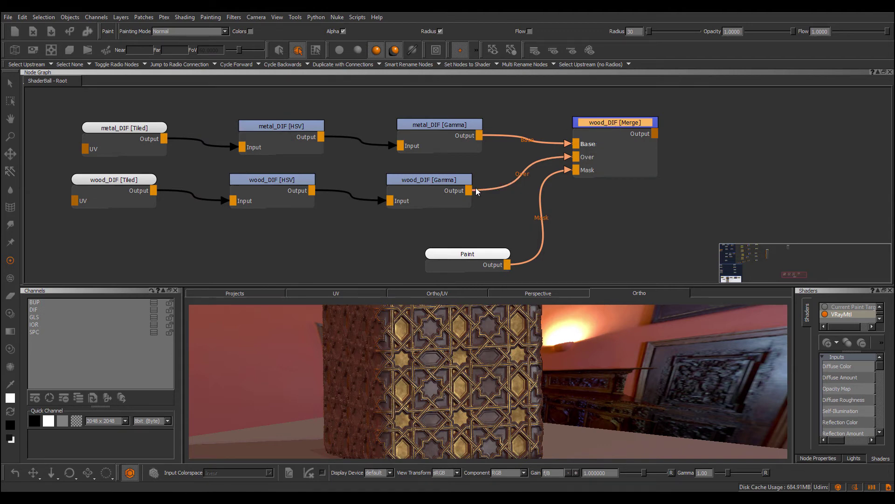
# Nudge the wood_DIF HSV and Gamma nodes slightly and smart-rename the Merge node so it takes the metal_DIF name.
pyautogui.click(272, 184)
pyautogui.moveTo(272, 183); pyautogui.dragTo(271, 187)
pyautogui.click(429, 186)
pyautogui.moveTo(429, 184); pyautogui.dragTo(429, 183)
pyautogui.click(611, 125)
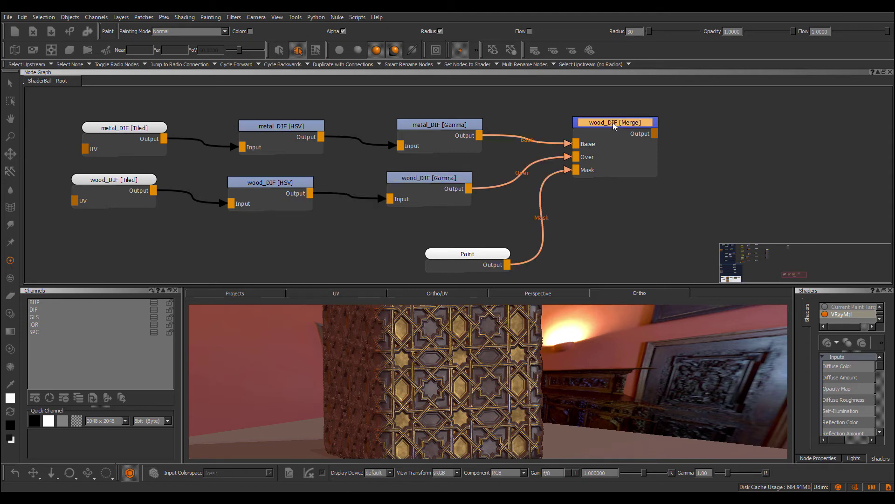
pyautogui.press('ctrl')
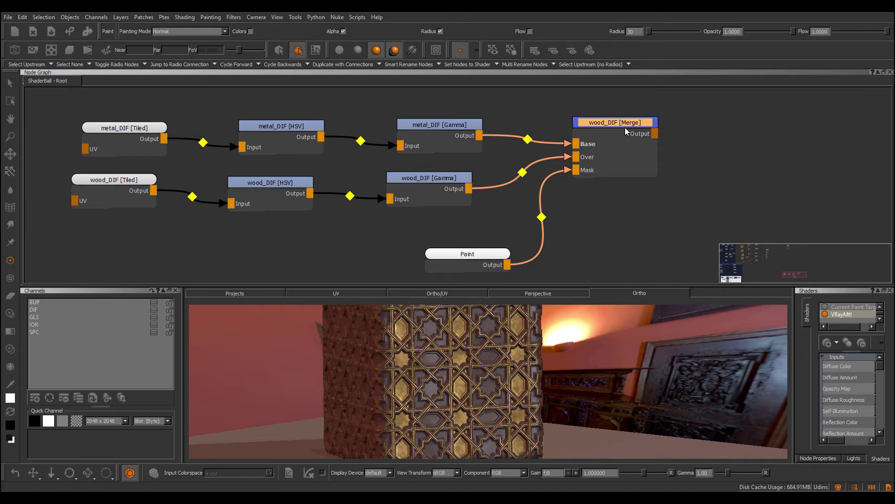
pyautogui.hotkey('ctrl', 'r')
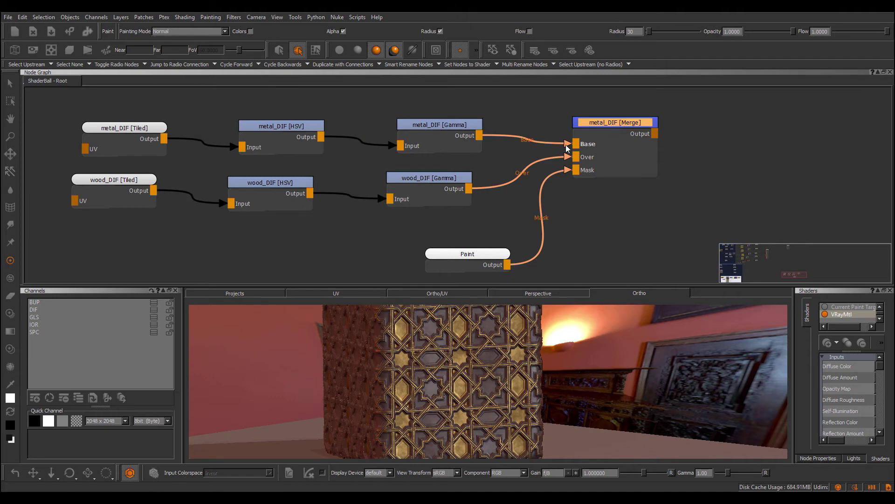
# Shift the metal_DIF Gamma node slightly back from the Merge node and smart-rename the Merge node to wood_DIF.
pyautogui.moveTo(419, 125); pyautogui.dragTo(409, 122)
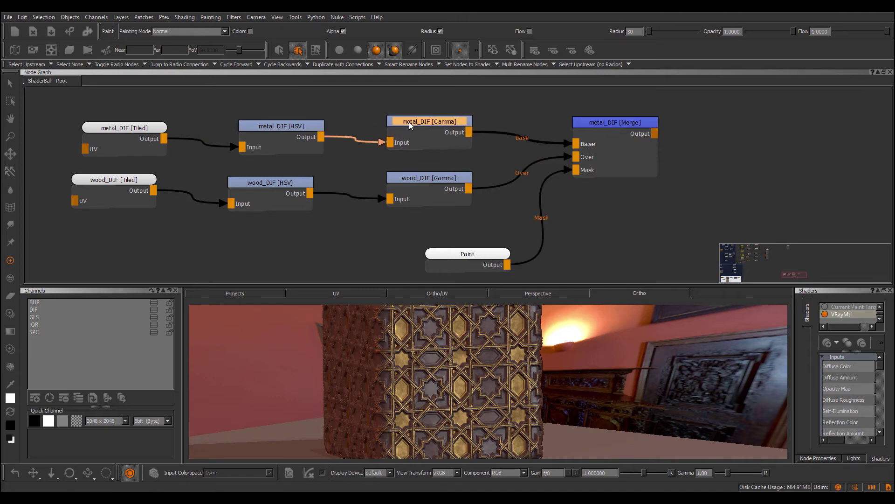
pyautogui.click(594, 122)
pyautogui.moveTo(594, 122); pyautogui.dragTo(481, 124, button='middle')
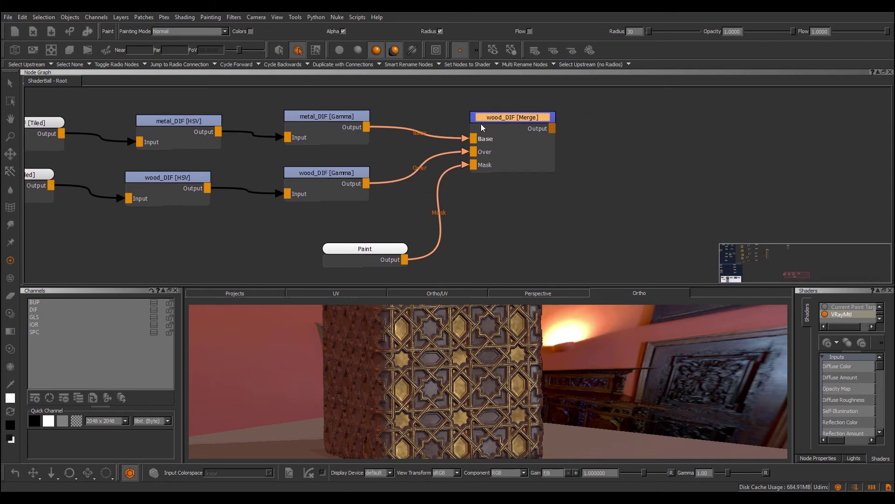
pyautogui.rightClick(613, 128)
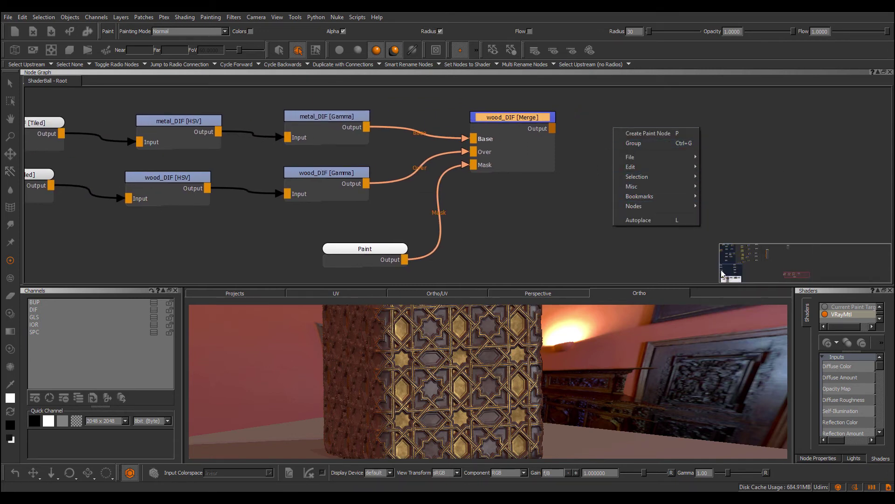
pyautogui.moveTo(674, 204)
pyautogui.moveTo(727, 295)
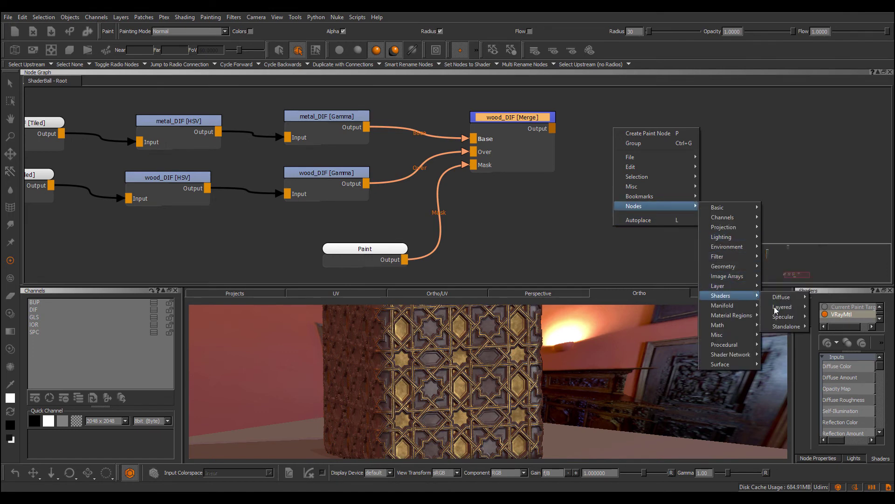
pyautogui.moveTo(793, 316)
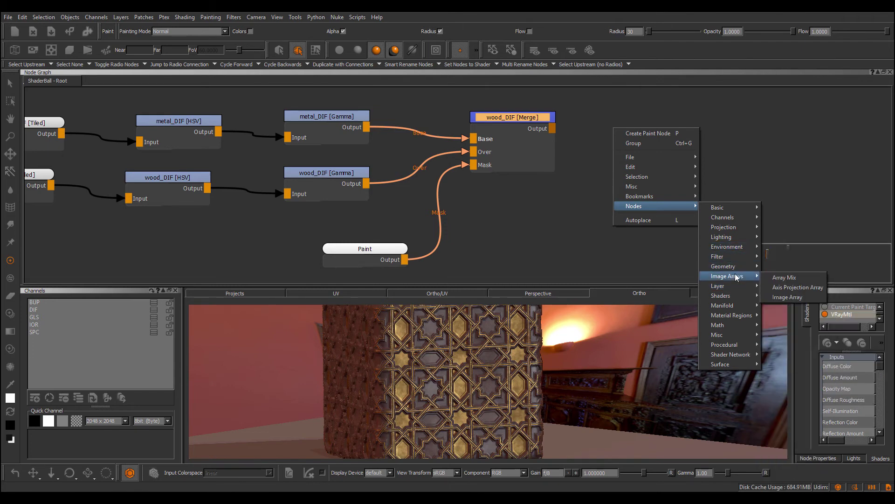
pyautogui.click(769, 166)
# Reposition the Paint node and the metal_DIF chain's Tiled, HSV and Gamma nodes slightly.
pyautogui.scroll(-1, 567, 211)
pyautogui.moveTo(499, 224)
pyautogui.mouseDown(button='middle')
pyautogui.moveTo(534, 183)
pyautogui.moveTo(496, 191)
pyautogui.moveTo(520, 201)
pyautogui.mouseUp(button='middle')
pyautogui.click(452, 217)
pyautogui.moveTo(465, 212); pyautogui.dragTo(452, 216)
pyautogui.moveTo(417, 205); pyautogui.dragTo(423, 206, button='middle')
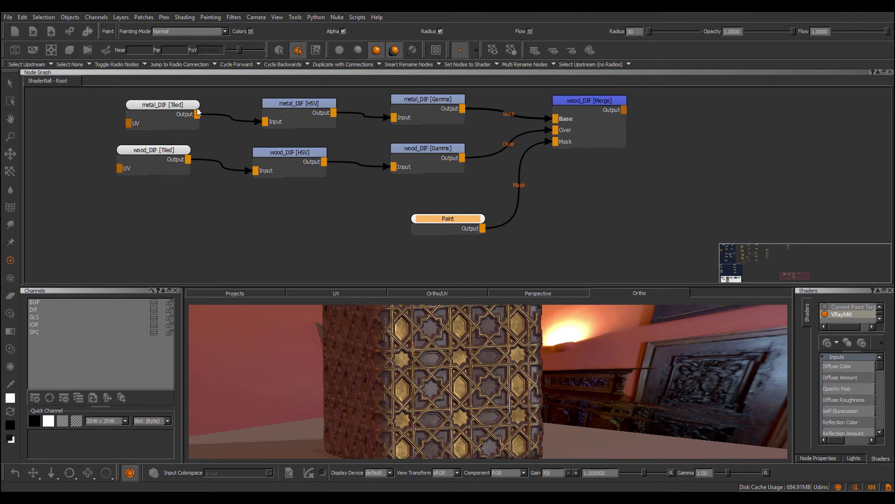
pyautogui.moveTo(163, 105)
pyautogui.mouseDown()
pyautogui.moveTo(169, 109)
pyautogui.moveTo(148, 106)
pyautogui.mouseUp()
pyautogui.moveTo(309, 105); pyautogui.dragTo(303, 105)
pyautogui.moveTo(419, 107); pyautogui.dragTo(418, 107)
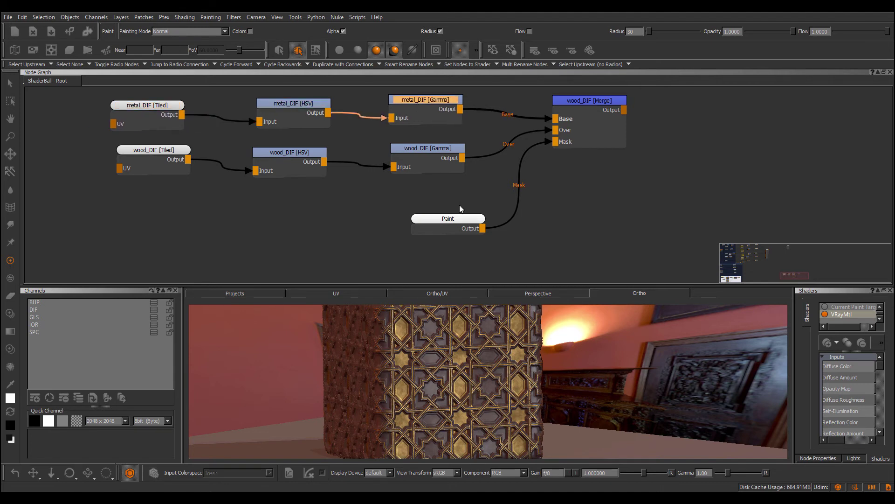
# Nudge the Paint node and apply Smart Rename Nodes to it so it takes the wood_DIF name.
pyautogui.moveTo(461, 217); pyautogui.dragTo(465, 219)
pyautogui.moveTo(388, 221); pyautogui.dragTo(390, 212, button='middle')
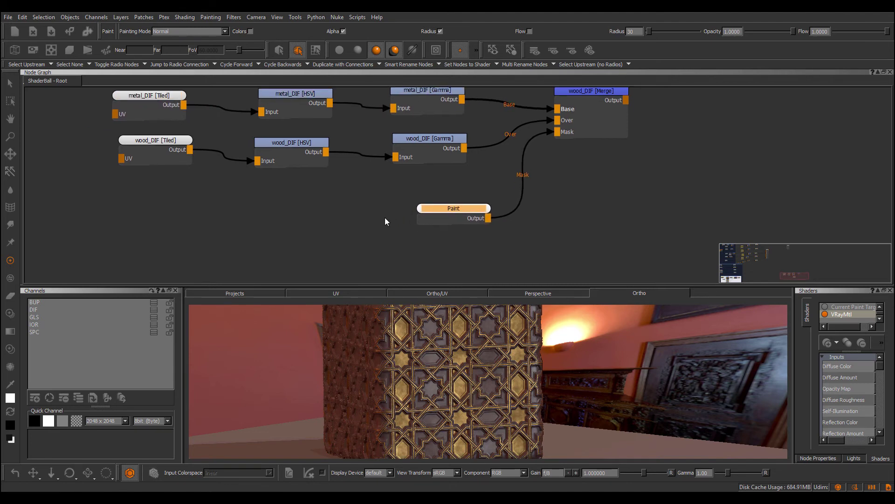
pyautogui.moveTo(470, 211); pyautogui.dragTo(461, 212)
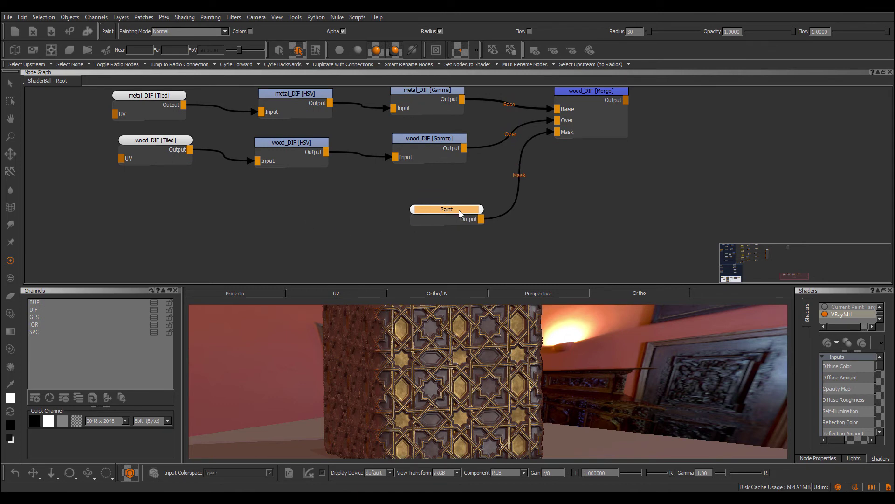
pyautogui.hotkey('ctrl', 'r')
pyautogui.moveTo(478, 182); pyautogui.dragTo(457, 212, button='middle')
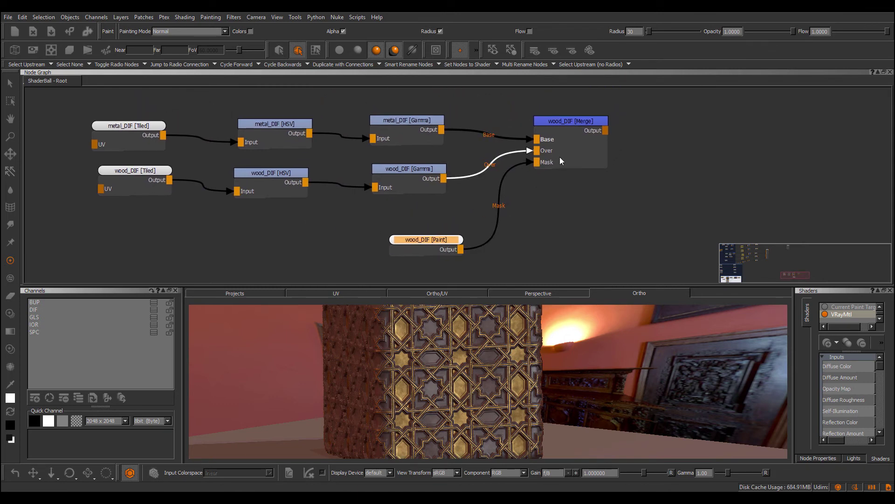
# Spread out the upper chain by moving the metal_DIF Tiled and HSV nodes away from Gamma, leaving a wide gap.
pyautogui.moveTo(586, 117); pyautogui.dragTo(597, 119)
pyautogui.moveTo(554, 216); pyautogui.dragTo(523, 214, button='middle')
pyautogui.scroll(-1, 542, 215)
pyautogui.moveTo(302, 142); pyautogui.dragTo(398, 156, button='middle')
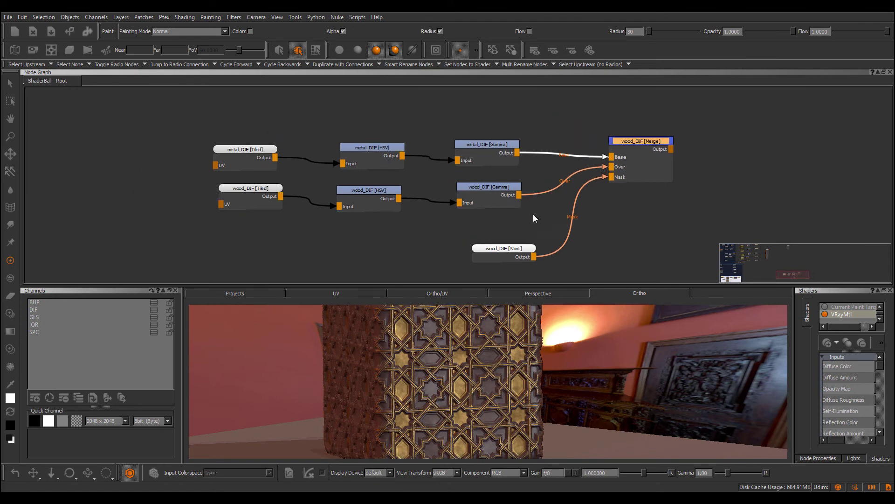
pyautogui.scroll(1, 326, 126)
pyautogui.moveTo(186, 125); pyautogui.dragTo(245, 150)
pyautogui.keyDown('shift'); pyautogui.click(388, 158); pyautogui.keyUp('shift')
pyautogui.moveTo(527, 153); pyautogui.dragTo(549, 146)
pyautogui.click(339, 131)
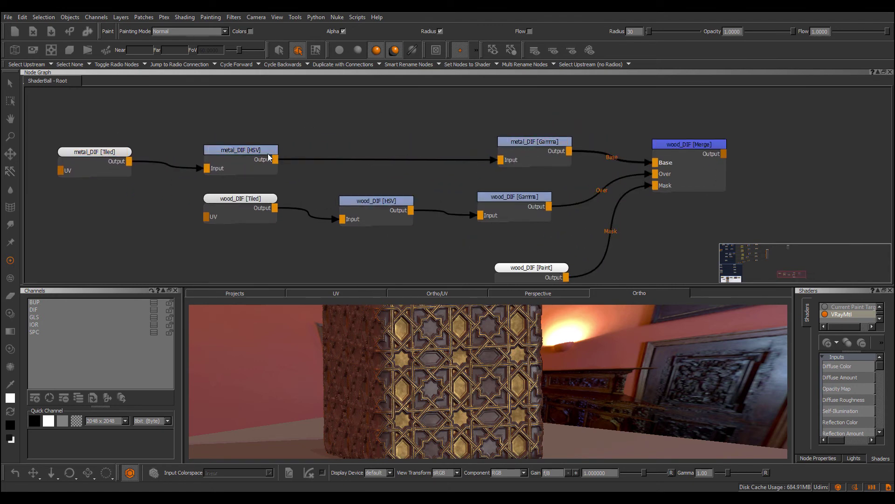
pyautogui.moveTo(258, 150); pyautogui.dragTo(256, 145)
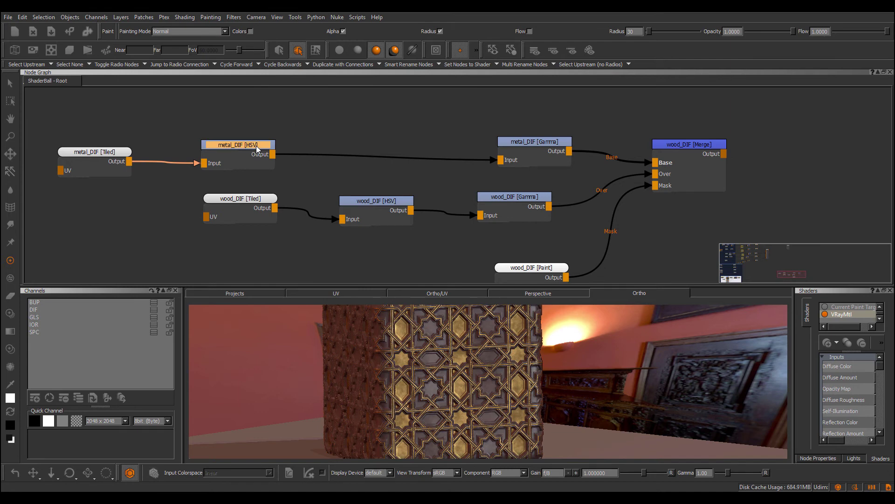
# Clear the custom names of the upper chain's HSV and Gamma nodes to restore their default names.
pyautogui.doubleClick(256, 145)
pyautogui.press('BackSpace')
pyautogui.press('Return')
pyautogui.doubleClick(518, 141)
pyautogui.press('BackSpace')
pyautogui.press('Return')
# Insert a Bookmark node between the upper chain's HSV and Gamma nodes.
pyautogui.click(271, 147)
pyautogui.press('Tab')
pyautogui.write('boo')
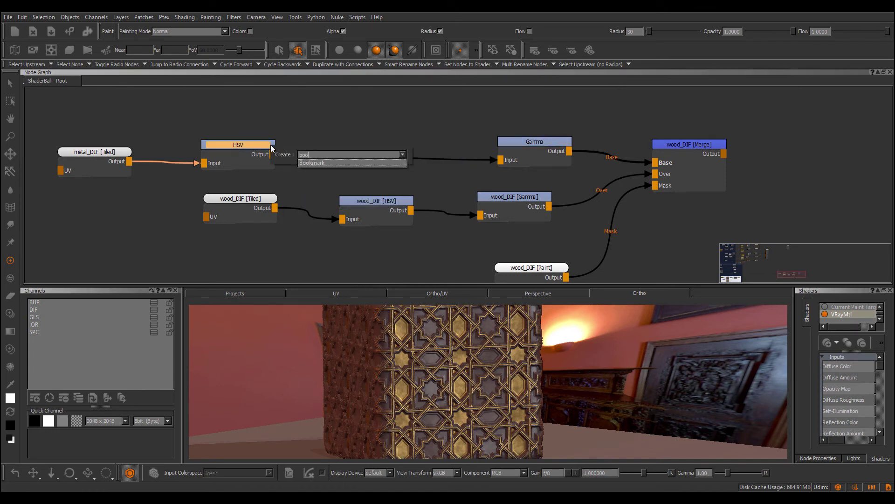
pyautogui.press('Return')
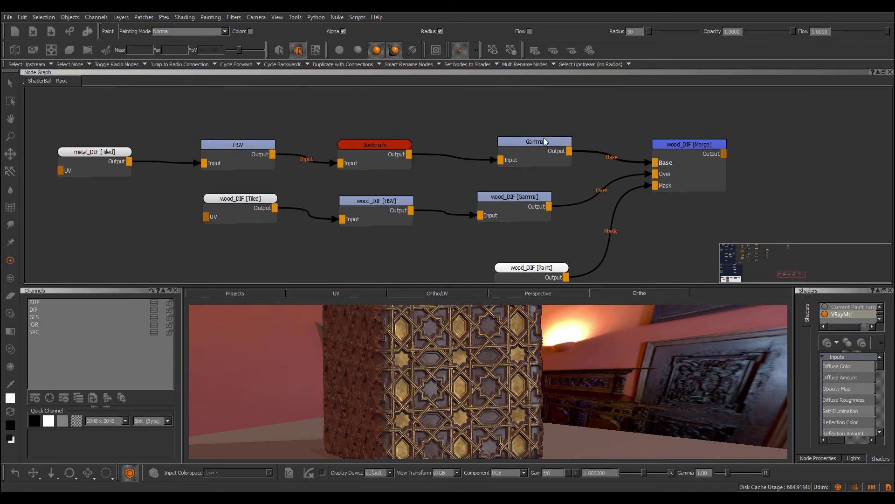
# Smart-rename the upper Gamma node after its upstream HSV node and nudge the Gamma and Bookmark nodes.
pyautogui.moveTo(542, 141); pyautogui.dragTo(536, 138)
pyautogui.hotkey('ctrl', 'r')
pyautogui.click(472, 116)
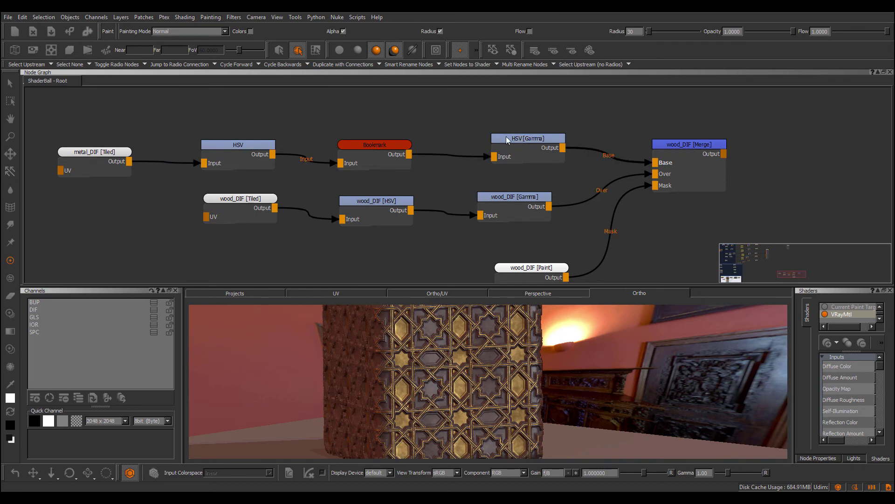
pyautogui.moveTo(505, 144); pyautogui.dragTo(507, 142)
pyautogui.moveTo(401, 146); pyautogui.dragTo(402, 141)
pyautogui.moveTo(514, 141); pyautogui.dragTo(519, 136)
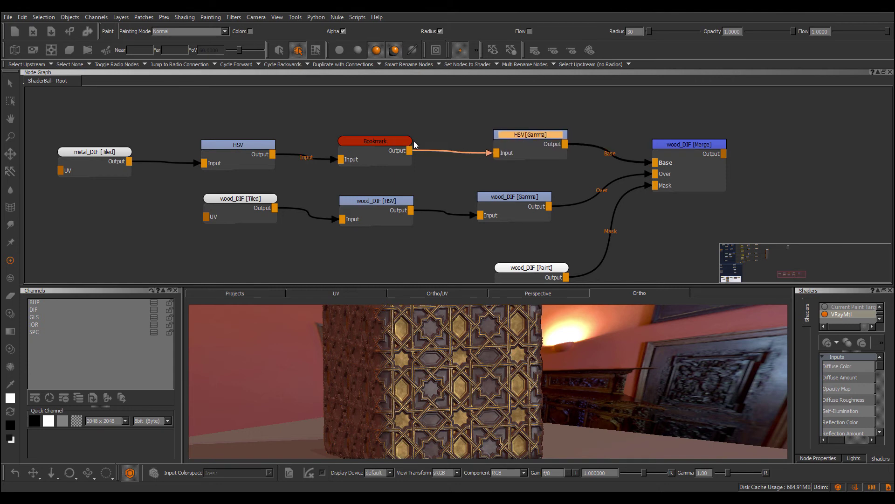
pyautogui.moveTo(384, 143); pyautogui.dragTo(390, 140)
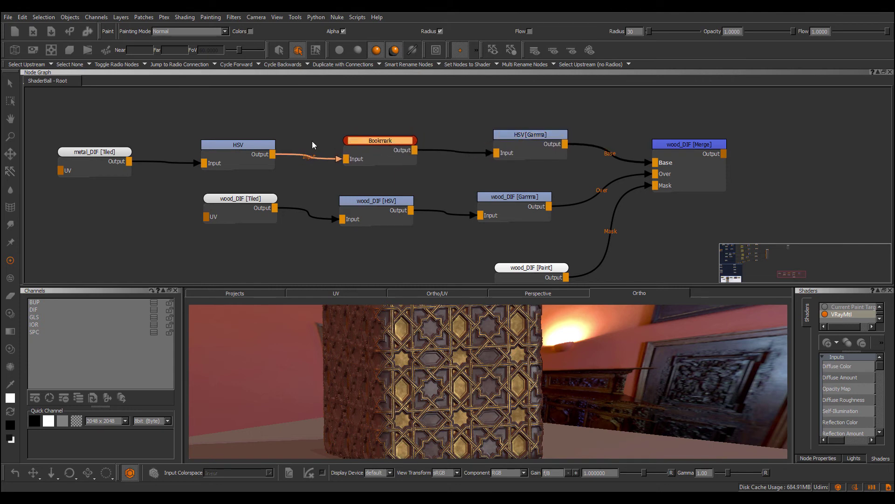
# Smart-rename the upper chain's HSV and Gamma nodes so both take the metal_DIF name.
pyautogui.moveTo(252, 147); pyautogui.dragTo(239, 145)
pyautogui.press('ctrl')
pyautogui.hotkey('ctrl', 'r')
pyautogui.click(518, 135)
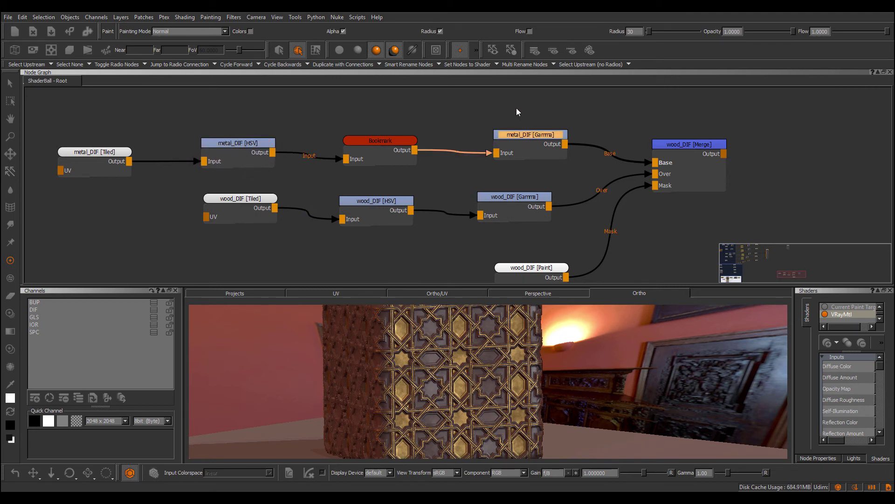
pyautogui.click(469, 117)
# Make room around the Bookmark node and insert a Radio Node between it and the metal_DIF Gamma node.
pyautogui.moveTo(388, 140); pyautogui.dragTo(393, 136)
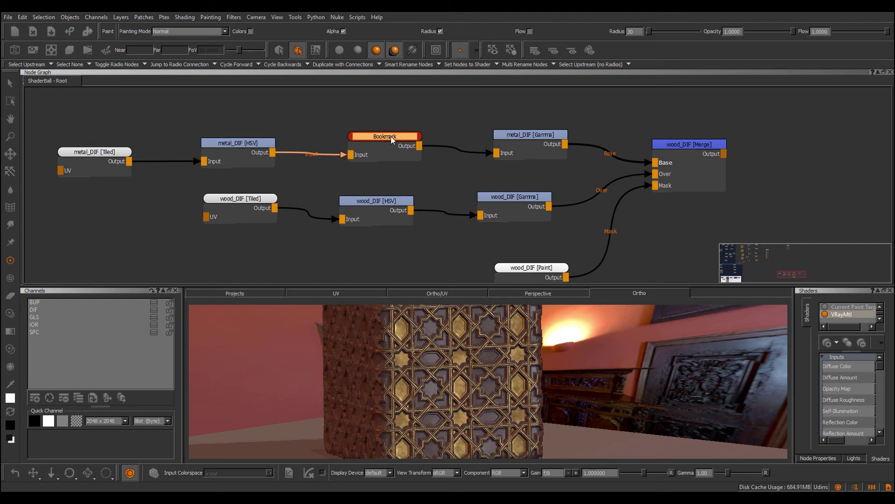
pyautogui.moveTo(390, 136); pyautogui.dragTo(389, 135)
pyautogui.moveTo(521, 138); pyautogui.dragTo(529, 134)
pyautogui.moveTo(388, 138); pyautogui.dragTo(353, 138)
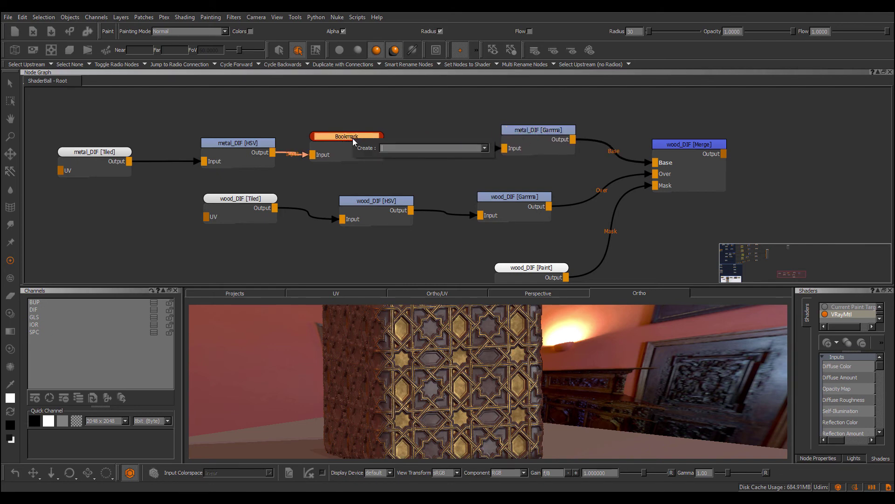
pyautogui.write('radio')
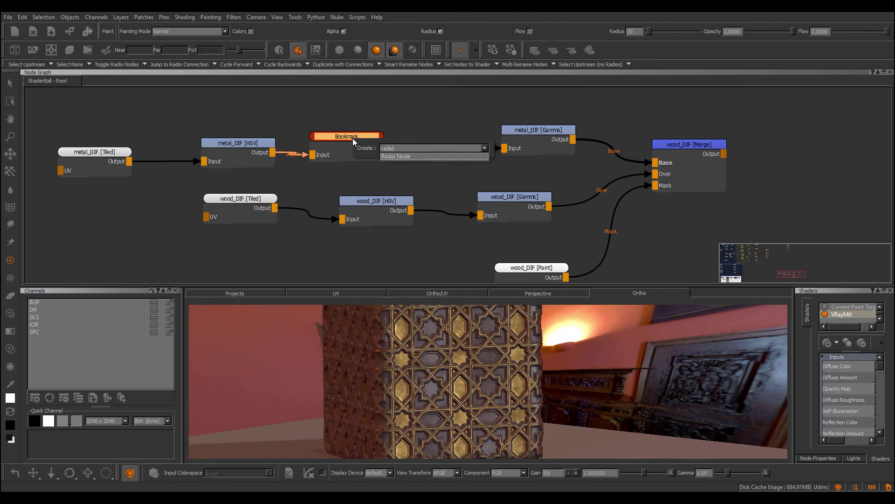
pyautogui.press('Return')
pyautogui.moveTo(782, 209); pyautogui.dragTo(448, 126)
pyautogui.moveTo(544, 130); pyautogui.dragTo(561, 126)
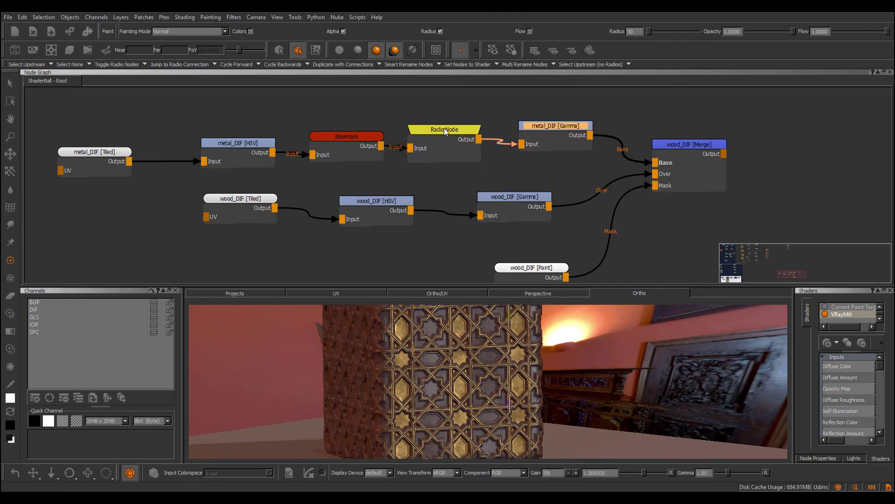
# Clear the upper Gamma node's custom name and smart-rename it to metal_DIF through the Radio Node.
pyautogui.doubleClick(551, 127)
pyautogui.press('BackSpace')
pyautogui.press('Return')
pyautogui.press('ctrl')
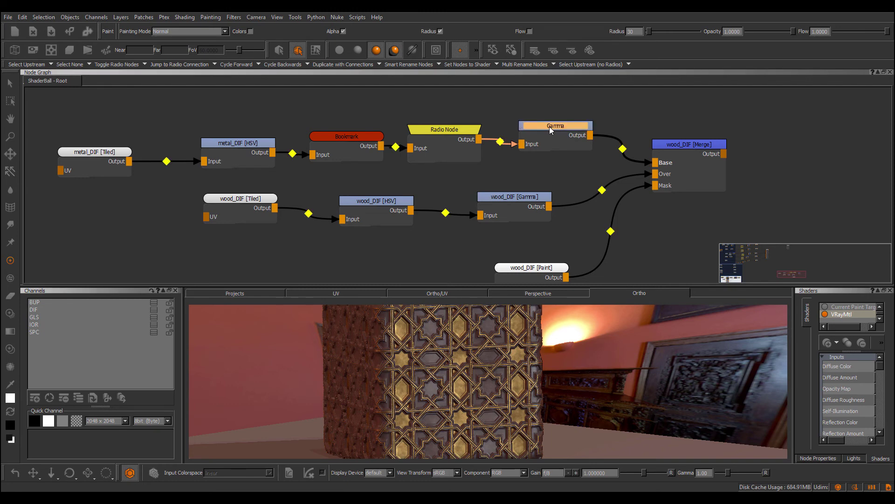
pyautogui.press('n')
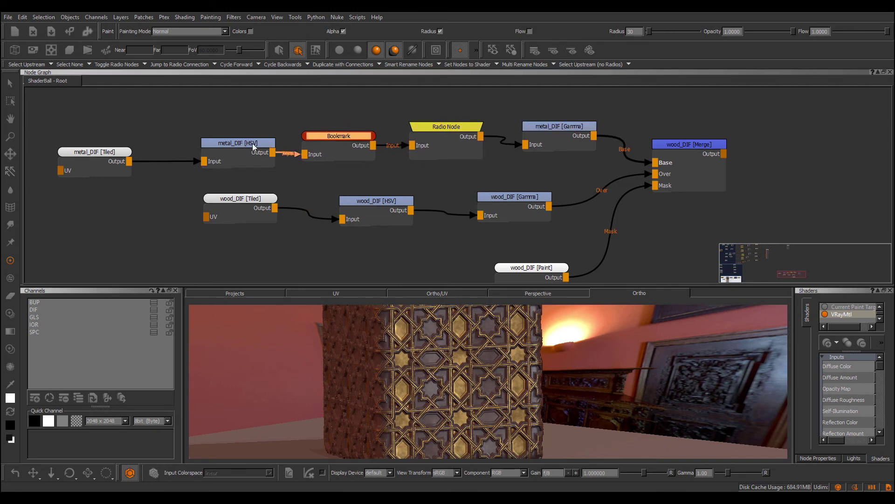
# Toggle the Radio Node to a wireless link with the Bookmark and adjust the placement of the surrounding upper-chain nodes.
pyautogui.moveTo(252, 146); pyautogui.dragTo(231, 144)
pyautogui.moveTo(557, 130); pyautogui.dragTo(558, 126)
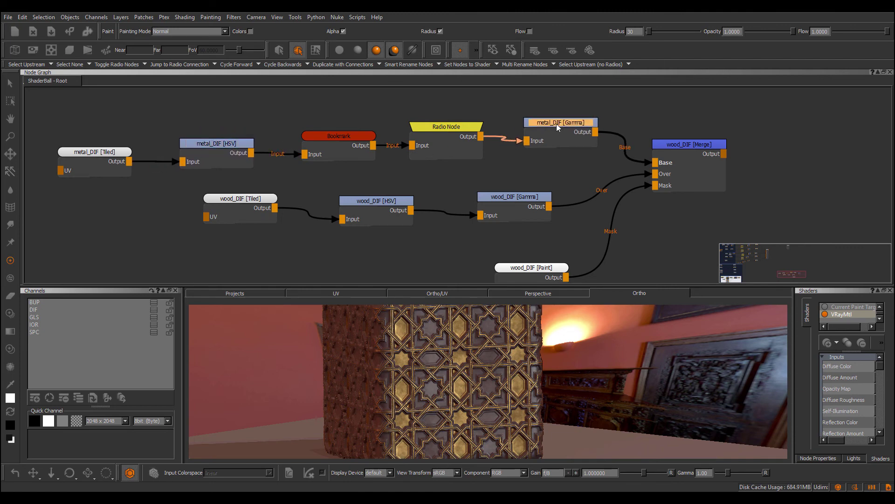
pyautogui.hotkey('alt', 'r')
pyautogui.moveTo(445, 125)
pyautogui.mouseDown()
pyautogui.moveTo(451, 130)
pyautogui.moveTo(438, 122)
pyautogui.mouseUp()
pyautogui.moveTo(566, 125); pyautogui.dragTo(544, 118)
# Apply Smart Rename Nodes to the upper Gamma node across the disconnected Radio Node link, and nudge the metal_DIF HSV node.
pyautogui.rightClick(542, 117)
pyautogui.moveTo(571, 175)
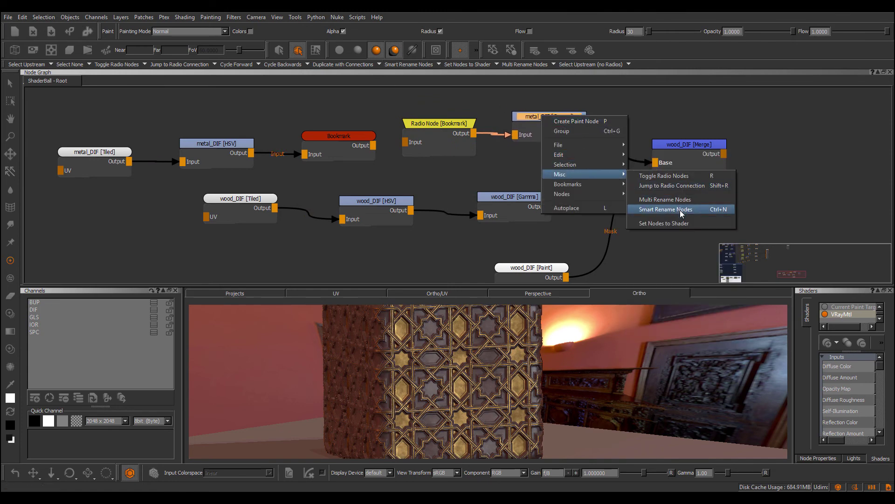
pyautogui.click(682, 210)
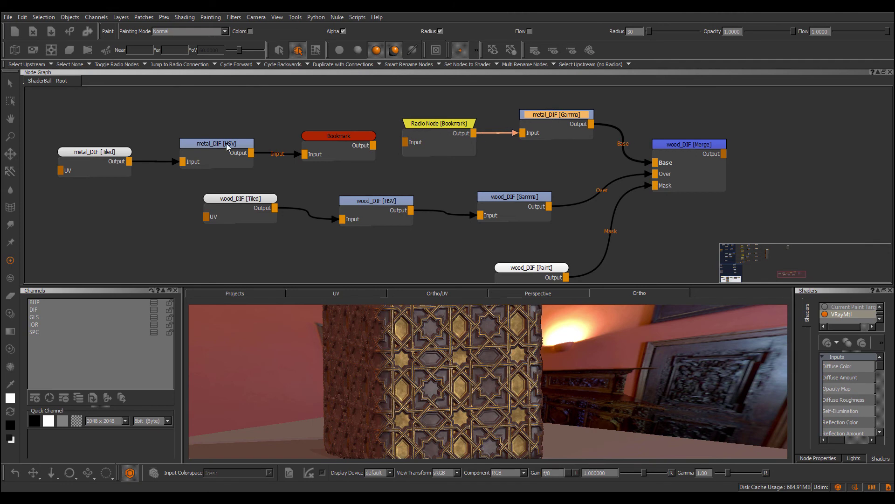
pyautogui.moveTo(225, 143); pyautogui.dragTo(216, 146)
pyautogui.click(337, 117)
# Smart-rename the Merge node feeding the GLS channel to metal_GLS.
pyautogui.scroll(-2, 337, 116)
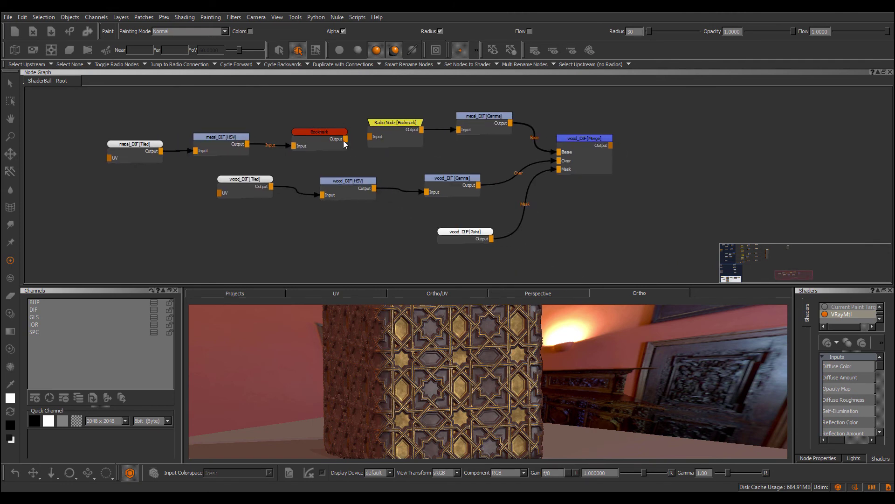
pyautogui.scroll(-5, 321, 145)
pyautogui.scroll(8, 264, 185)
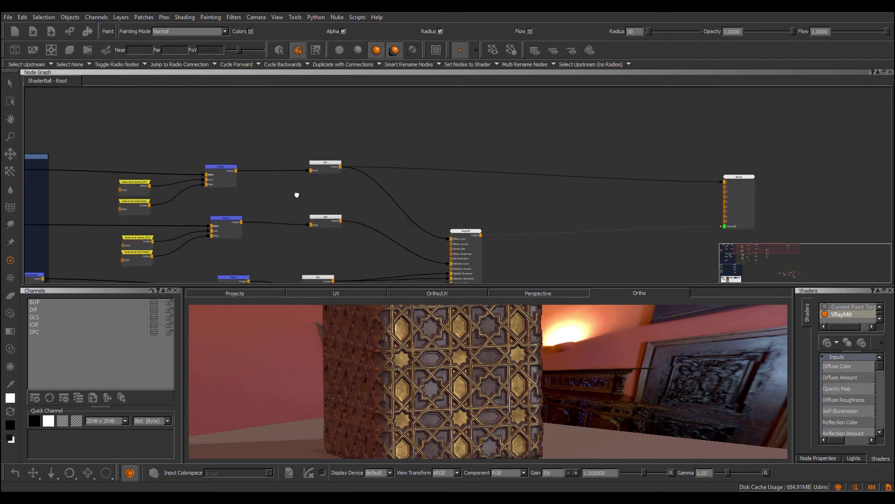
pyautogui.click(323, 155)
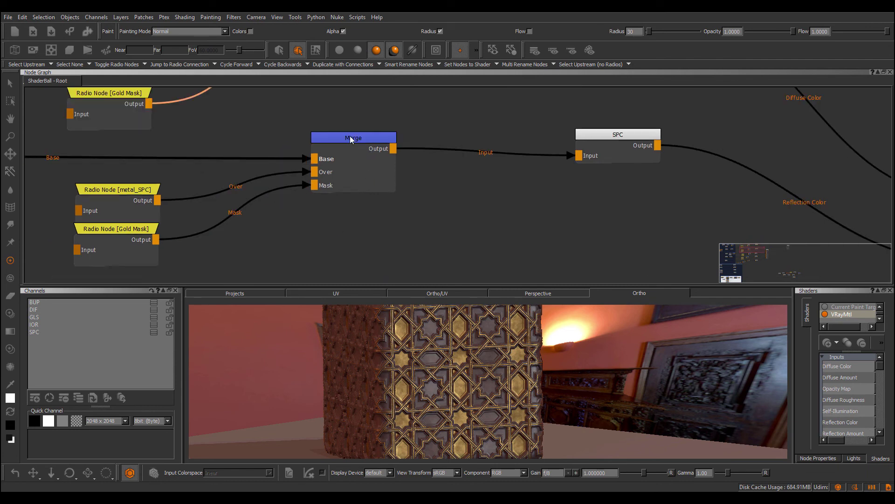
pyautogui.click(350, 138)
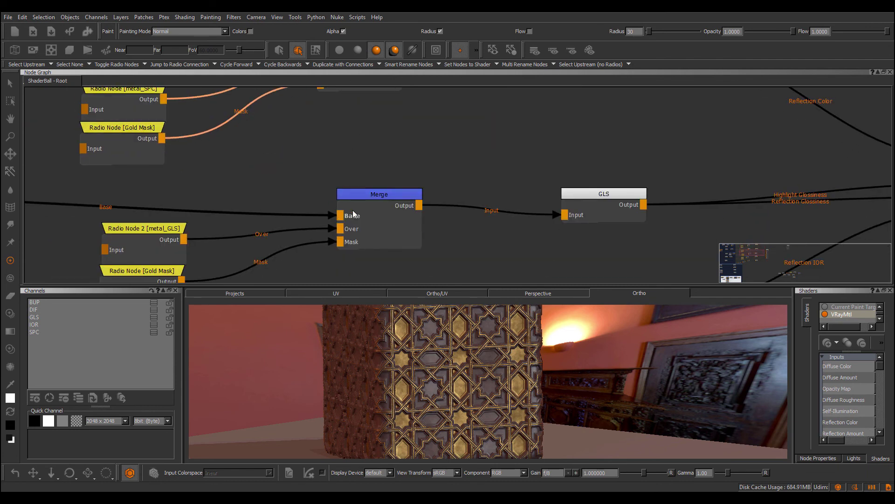
pyautogui.click(370, 233)
pyautogui.doubleClick(391, 194)
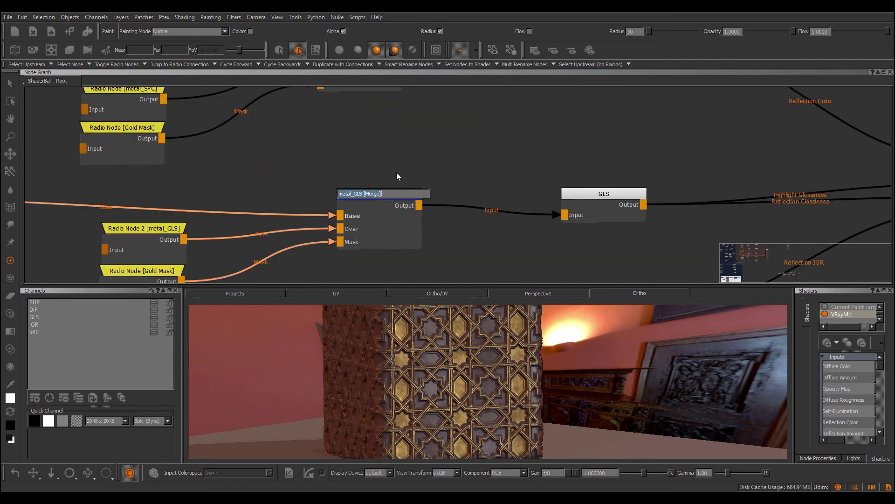
pyautogui.press('Return')
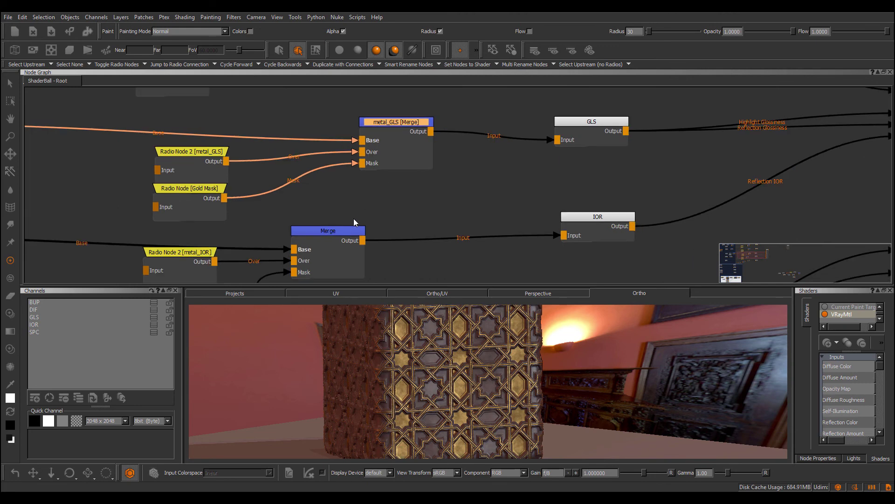
pyautogui.click(355, 230)
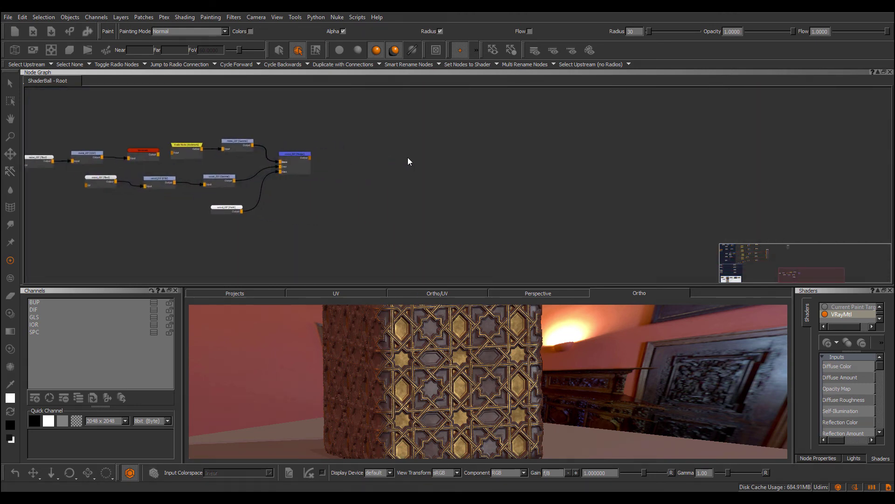
# Create an Extension Pack Checker 2D (simple) pattern node in the empty area beyond the wood_DIF Merge node.
pyautogui.moveTo(452, 153); pyautogui.dragTo(437, 161, button='middle')
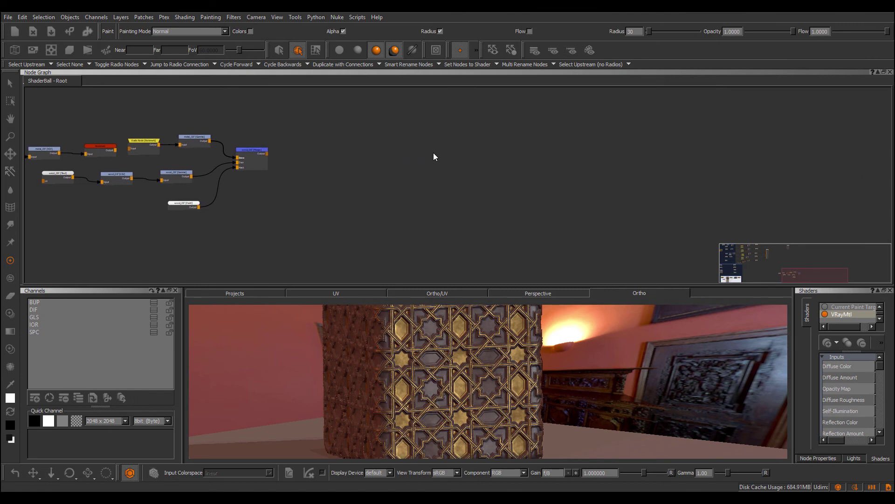
pyautogui.rightClick(439, 154)
pyautogui.moveTo(493, 233)
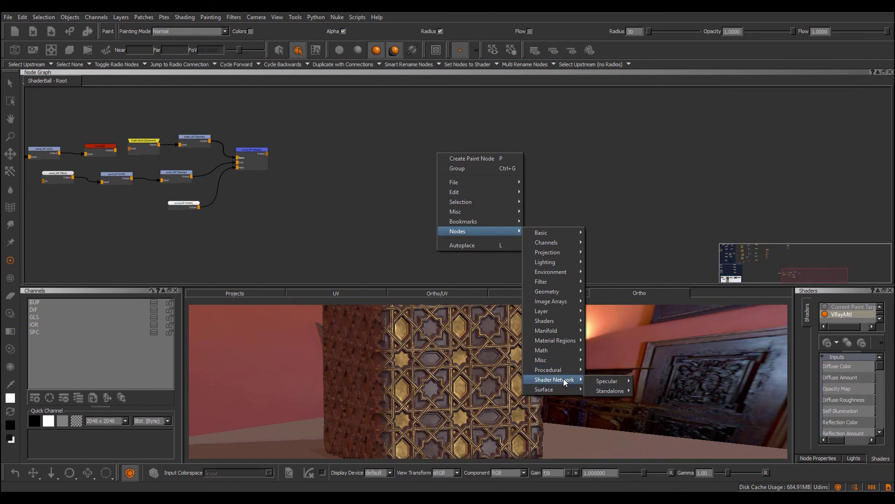
pyautogui.moveTo(560, 369)
pyautogui.moveTo(628, 381)
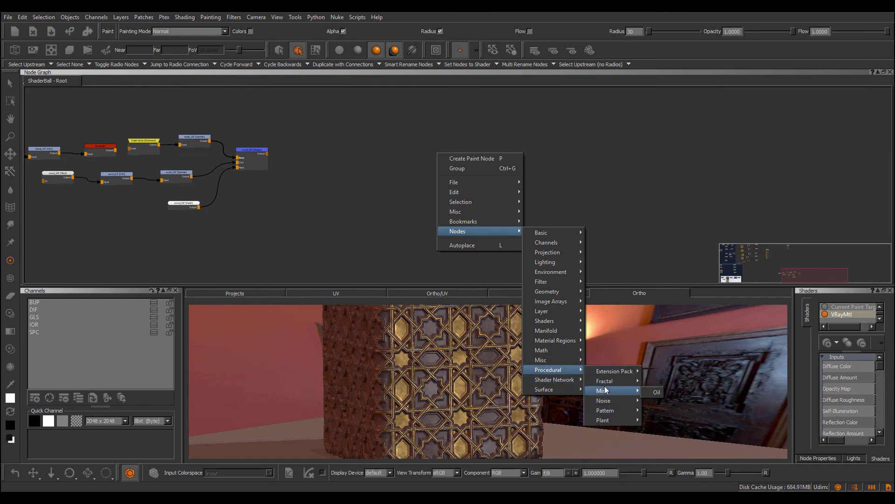
pyautogui.moveTo(667, 412)
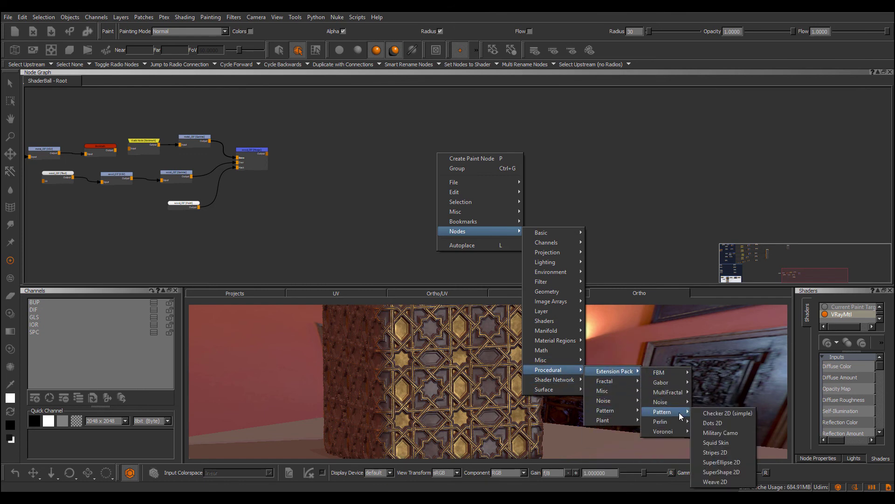
pyautogui.click(730, 413)
pyautogui.scroll(2, 441, 163)
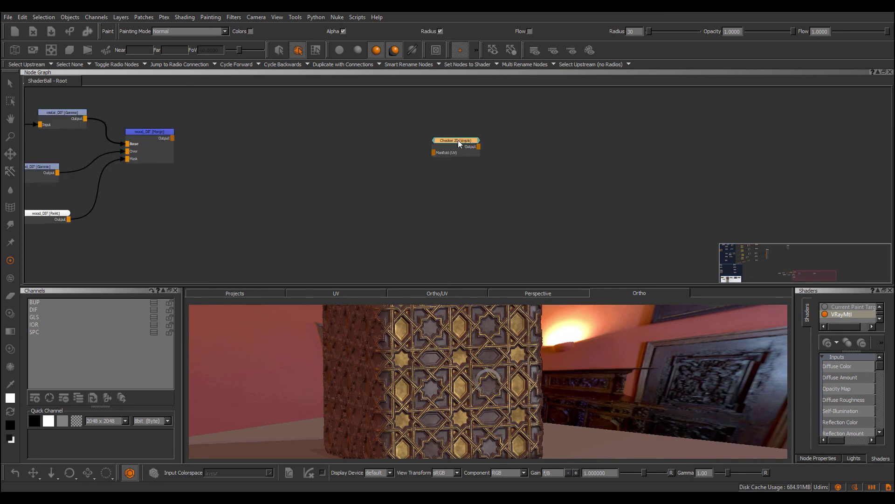
# View the Checker 2D node's output on the cube, and open its properties in a widened panel.
pyautogui.press('v')
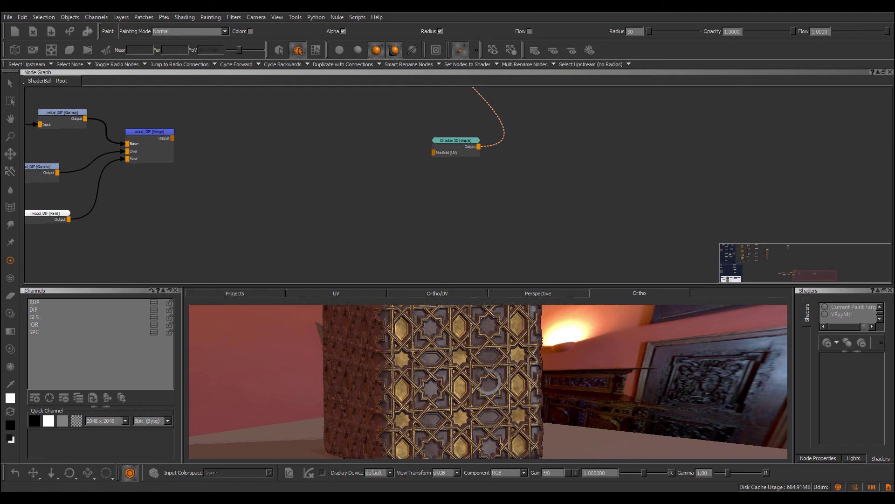
pyautogui.keyDown('alt'); pyautogui.moveTo(466, 360); pyautogui.dragTo(483, 378, button='middle'); pyautogui.keyUp('alt')
pyautogui.keyDown('alt'); pyautogui.moveTo(504, 374); pyautogui.dragTo(481, 372, button='right'); pyautogui.keyUp('alt')
pyautogui.keyDown('alt'); pyautogui.moveTo(481, 371); pyautogui.dragTo(460, 370); pyautogui.keyUp('alt')
pyautogui.moveTo(446, 140); pyautogui.dragTo(437, 145)
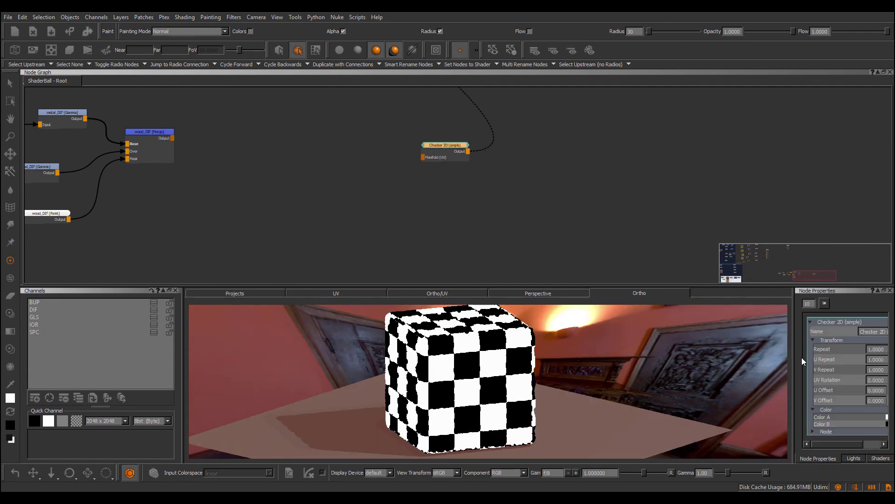
pyautogui.moveTo(792, 357); pyautogui.dragTo(730, 359)
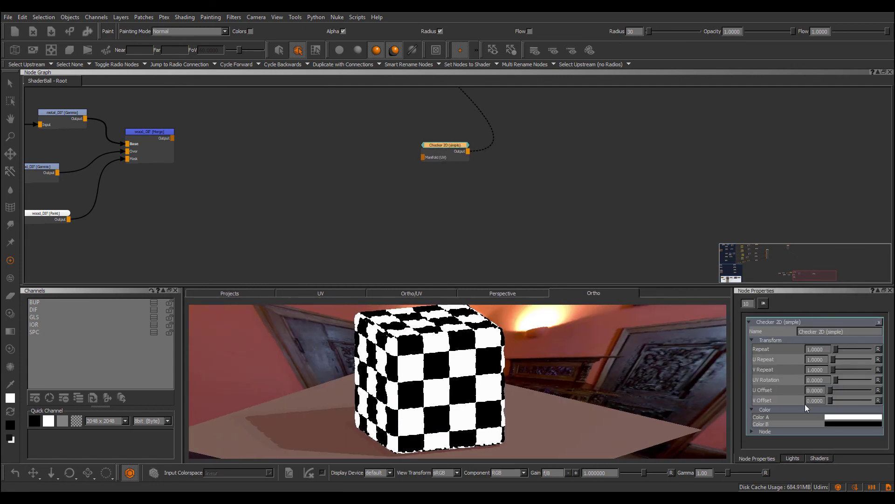
# Try a red Color A on the Checker 2D node.
pyautogui.click(836, 420)
pyautogui.click(472, 239)
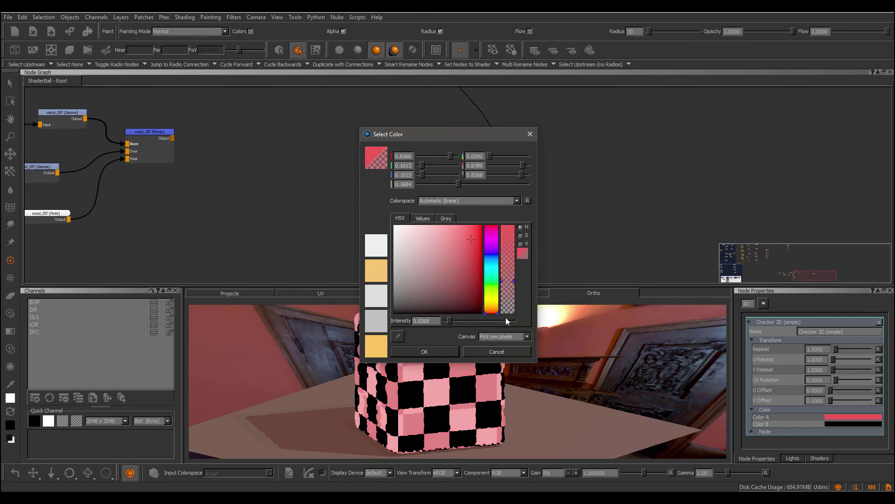
pyautogui.click(497, 351)
# Add a Grey Constant node near the Checker 2D node and view its output on the cube.
pyautogui.moveTo(485, 195); pyautogui.dragTo(407, 189, button='middle')
pyautogui.scroll(-2, 436, 195)
pyautogui.scroll(2, 406, 187)
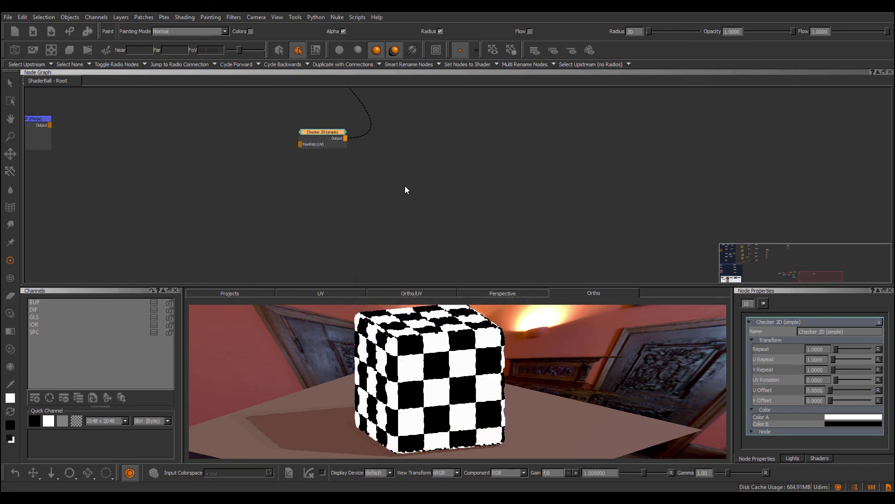
pyautogui.click(405, 186)
pyautogui.press('Tab')
pyautogui.write('grey')
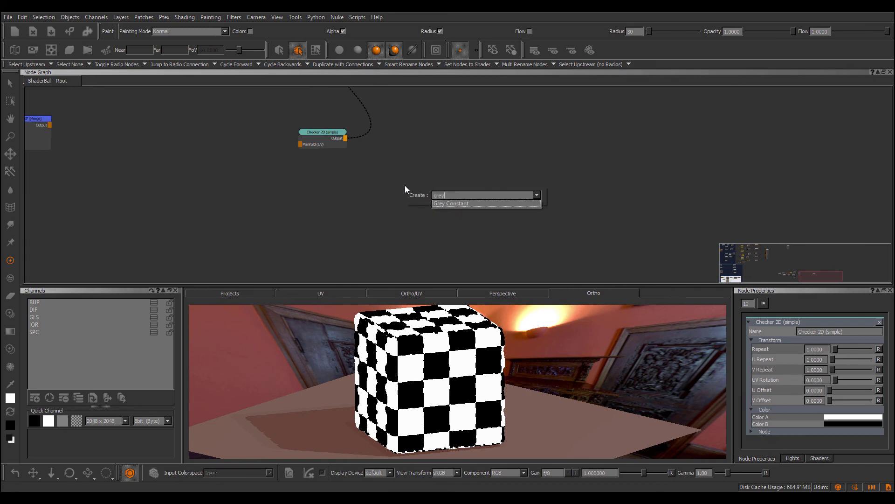
pyautogui.press('Return')
pyautogui.scroll(3, 423, 192)
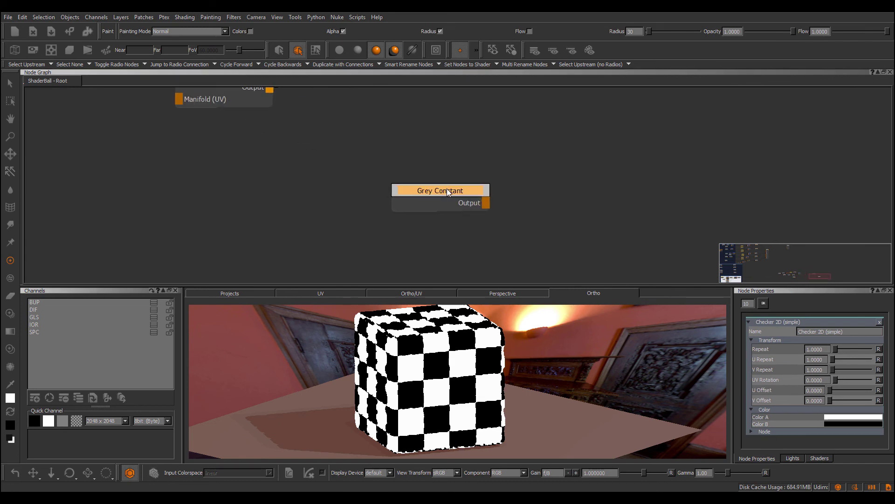
pyautogui.press('1')
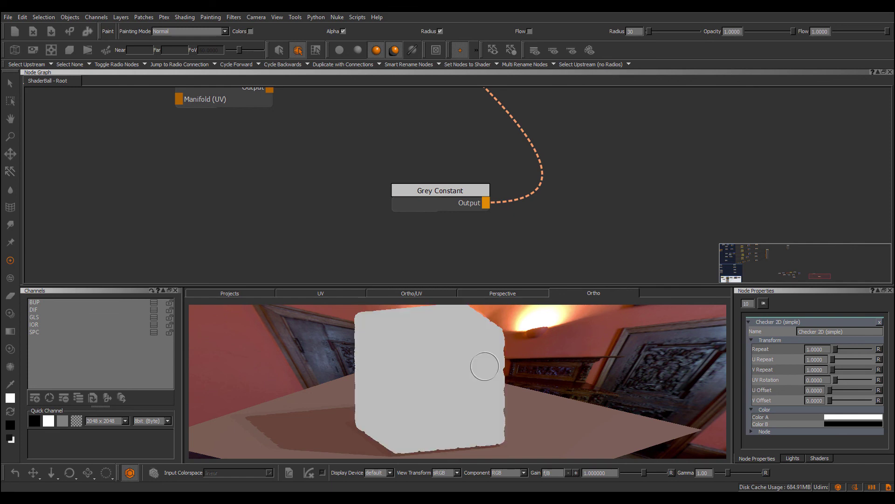
# Shift the Grey Constant node slightly up towards the Checker 2D node and open its properties in a widened panel.
pyautogui.click(463, 188)
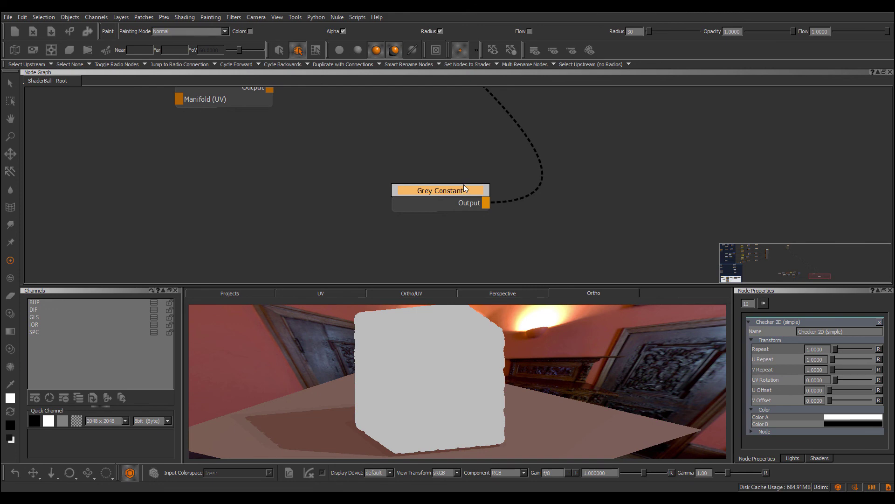
pyautogui.moveTo(463, 192); pyautogui.dragTo(454, 186)
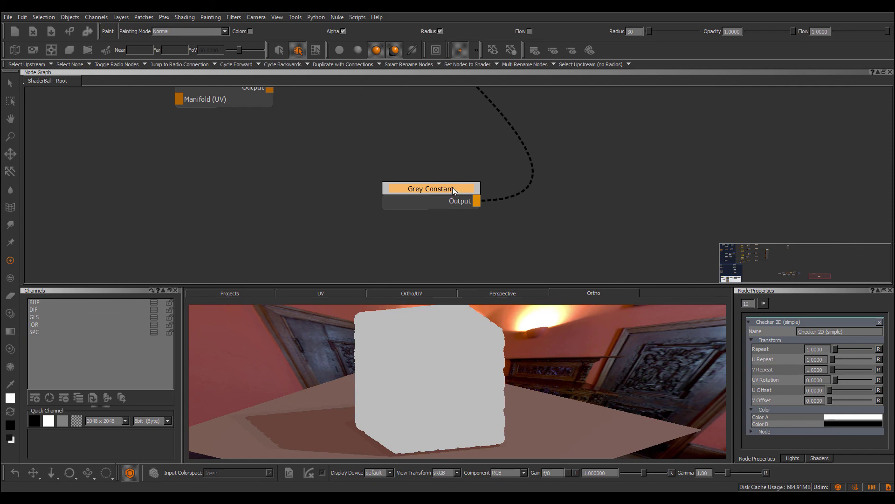
pyautogui.moveTo(452, 191); pyautogui.dragTo(433, 173)
pyautogui.doubleClick(424, 173)
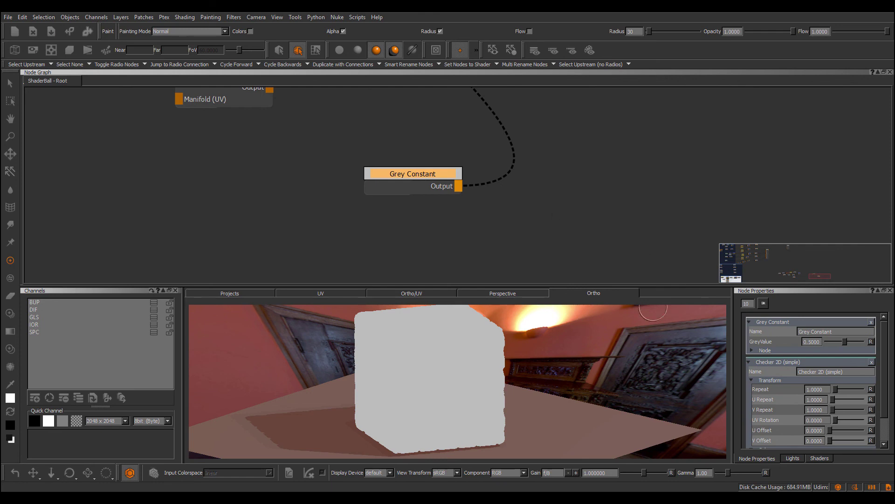
pyautogui.moveTo(731, 349); pyautogui.dragTo(711, 350)
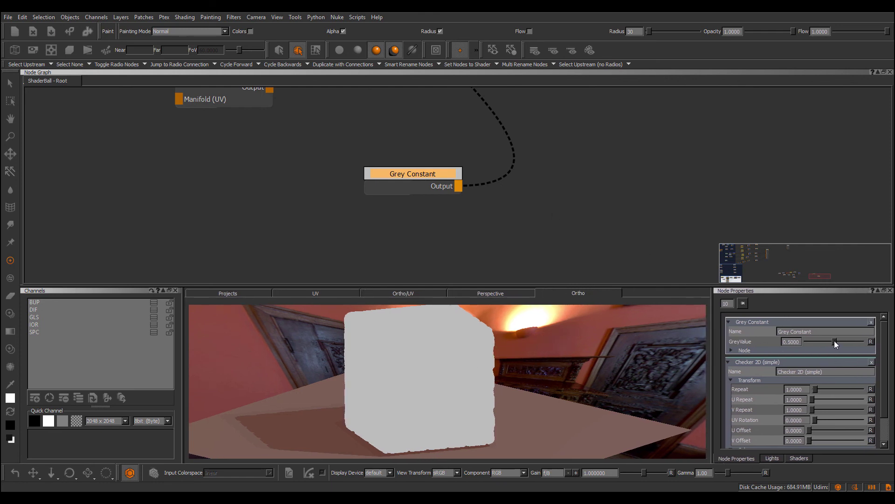
# Try a lower GreyValue on the Grey Constant node and reset it to the default 0.5.
pyautogui.moveTo(836, 340)
pyautogui.mouseDown()
pyautogui.moveTo(845, 341)
pyautogui.moveTo(827, 342)
pyautogui.mouseUp()
pyautogui.click(871, 342)
pyautogui.moveTo(422, 174)
pyautogui.mouseDown()
pyautogui.moveTo(413, 181)
pyautogui.moveTo(423, 173)
pyautogui.mouseUp()
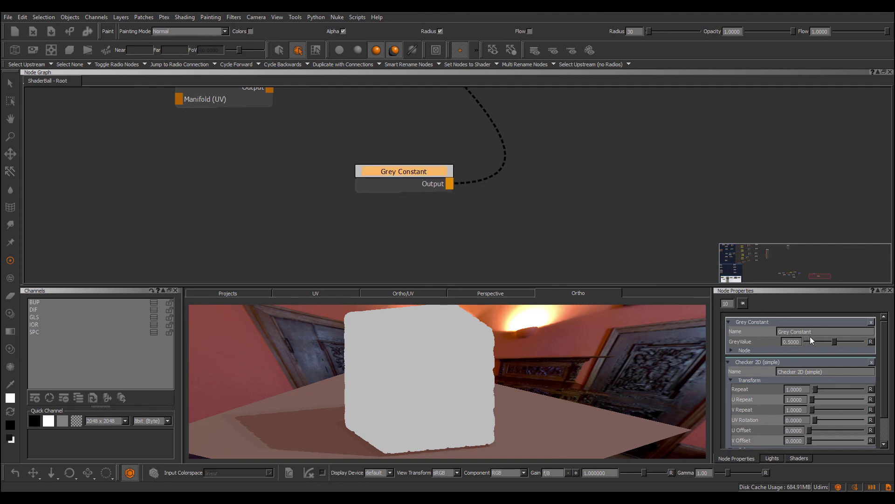